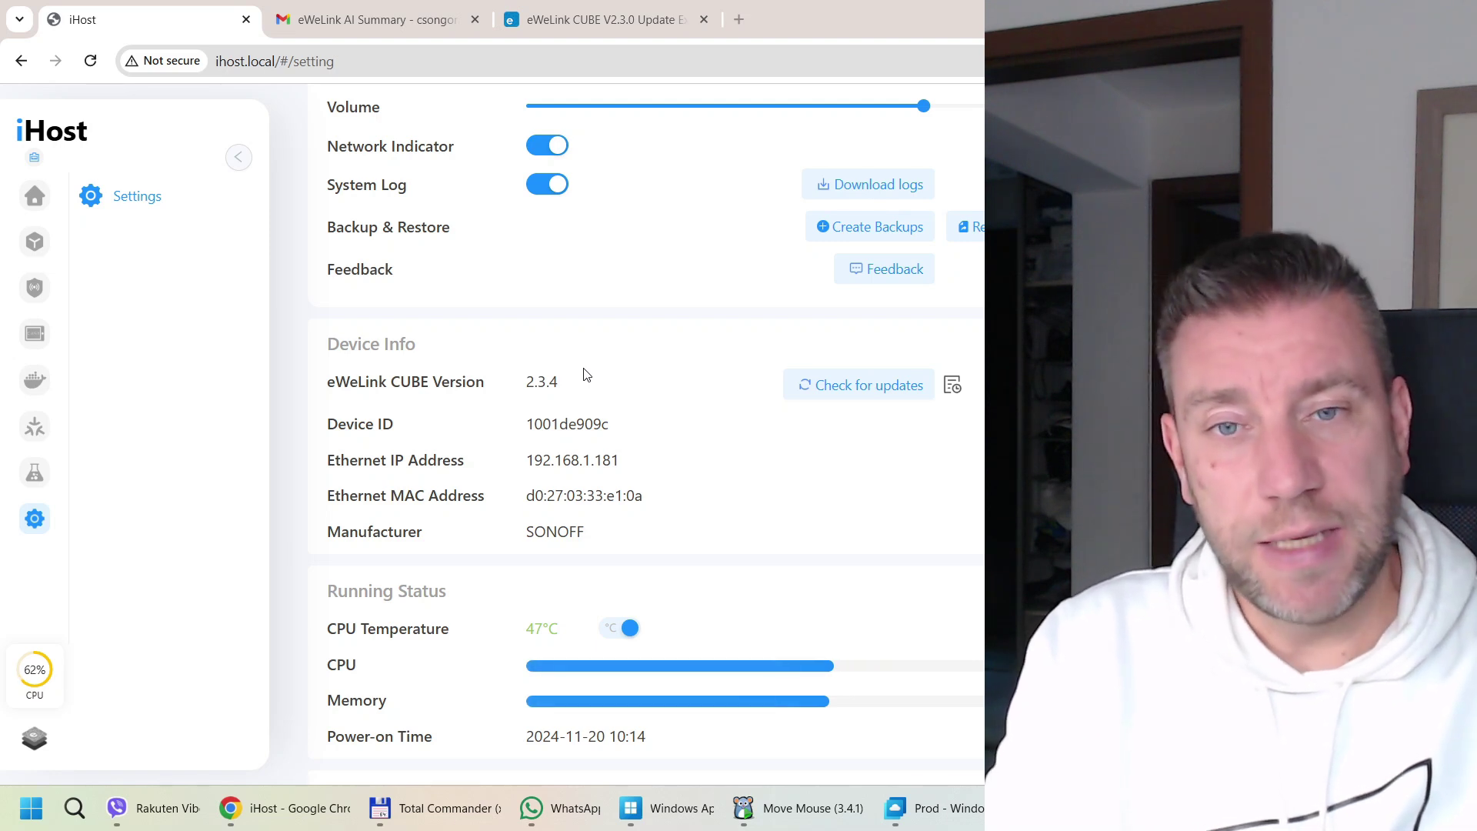
- Visit the Matter Bridge page, then open the iHost changelog in a new tab and scroll down
click(44, 444)
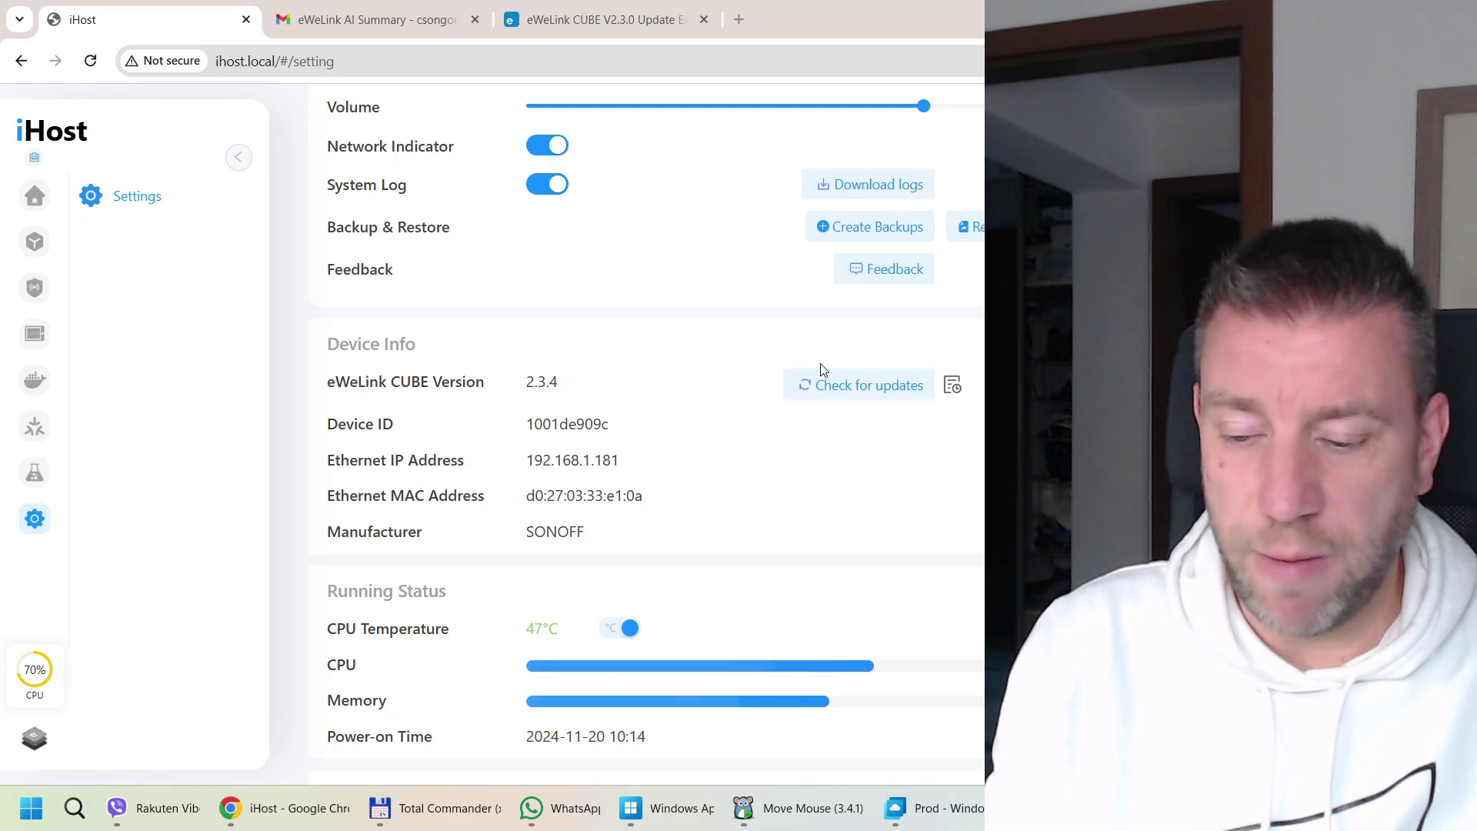
click(952, 387)
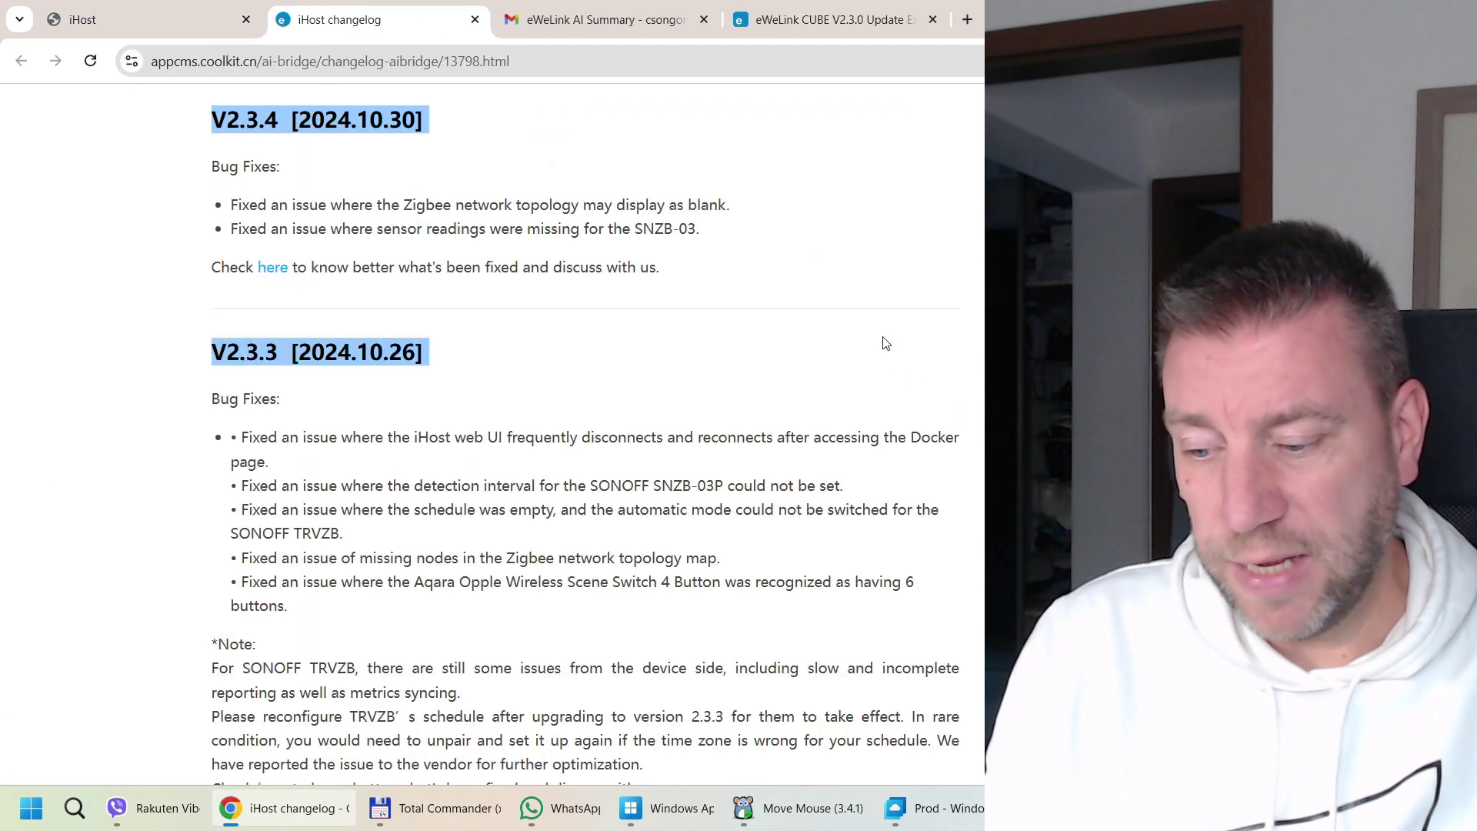
scroll(885, 343, down, 12)
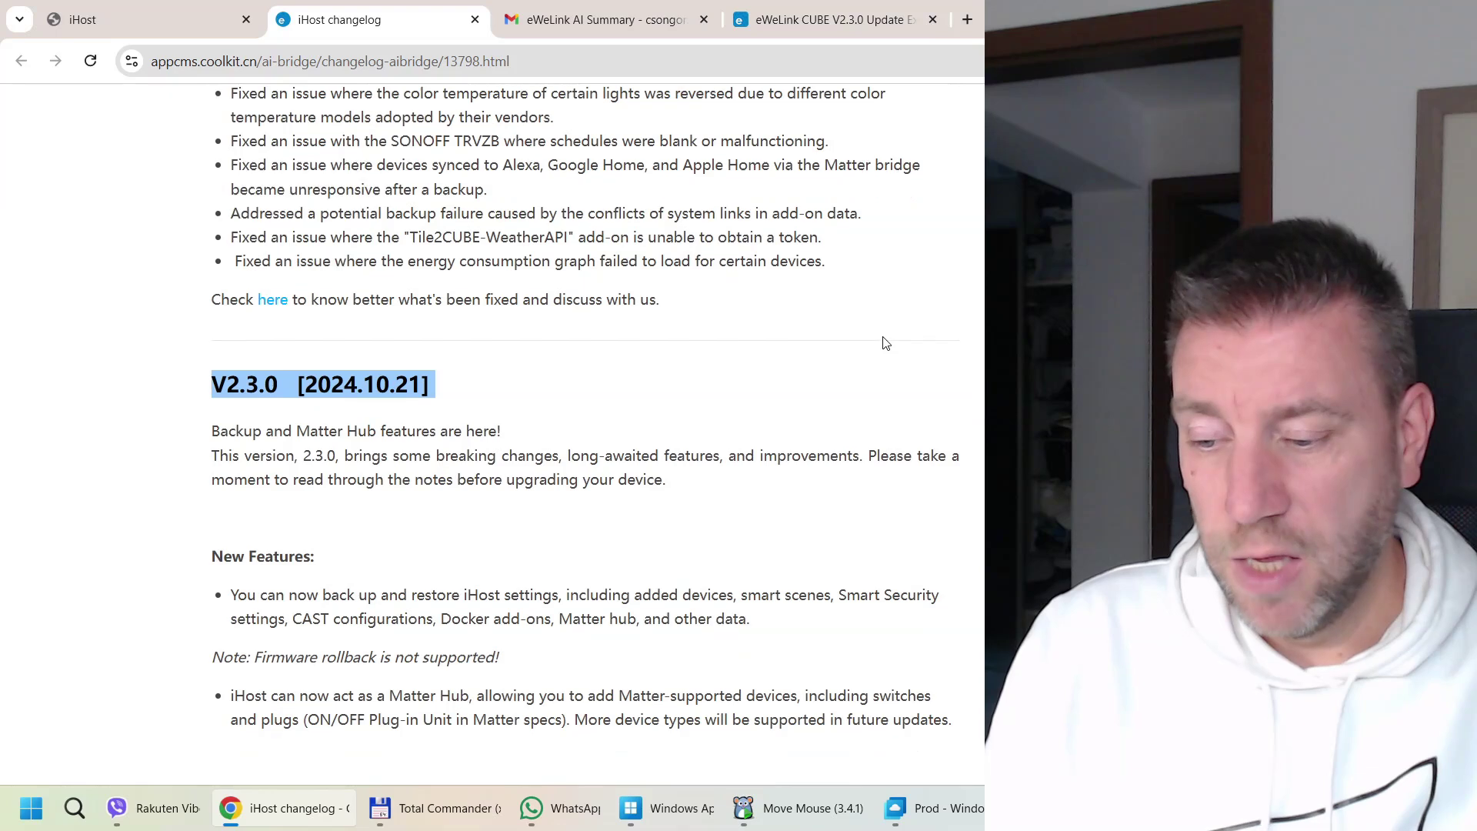
scroll(885, 343, down, 5)
- Scroll back through the V2.3.4 to V2.3.0 release notes and return to the iHost settings tab
scroll(886, 343, up, 4)
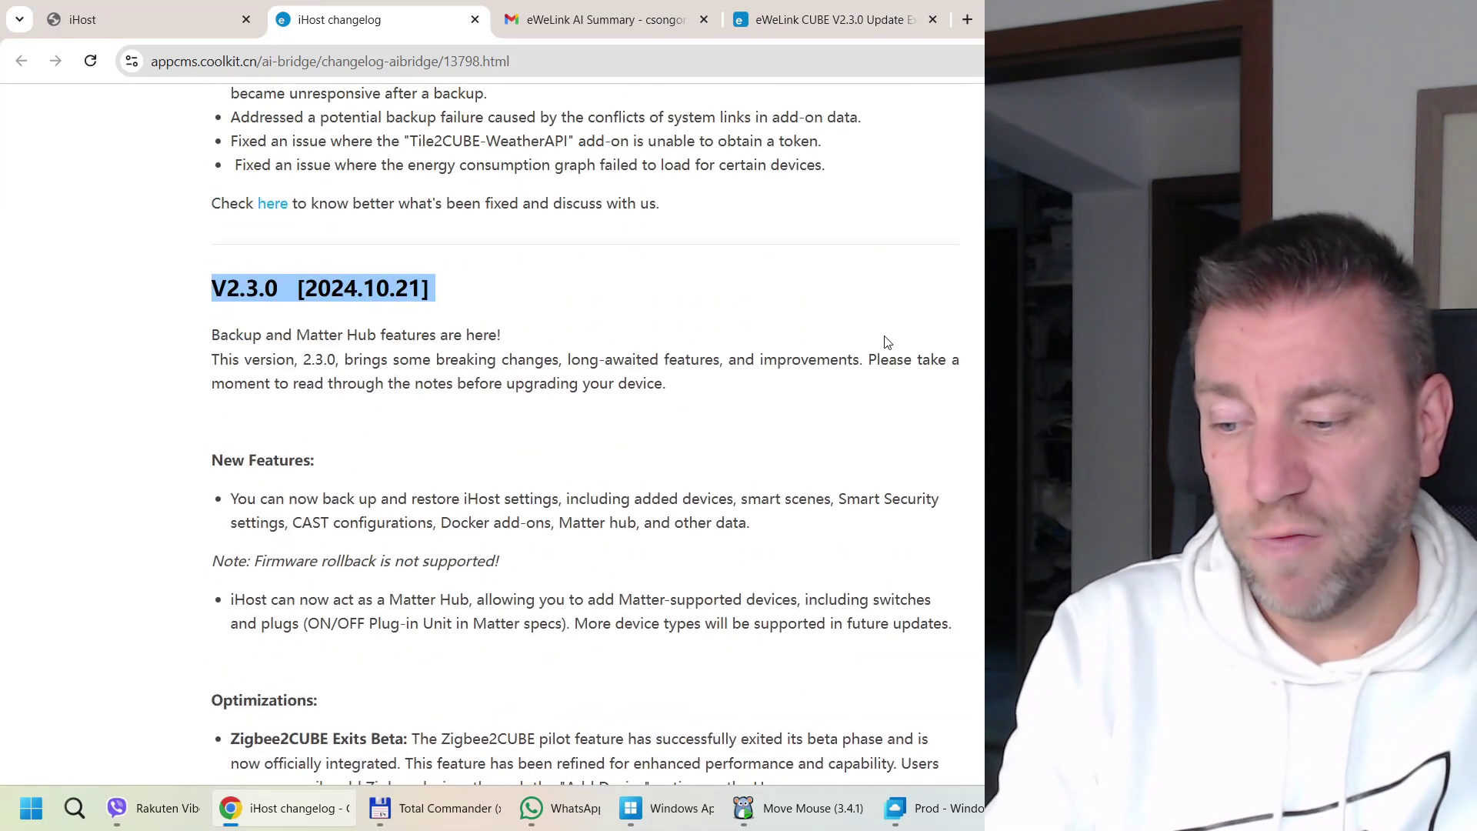
scroll(923, 356, up, 4)
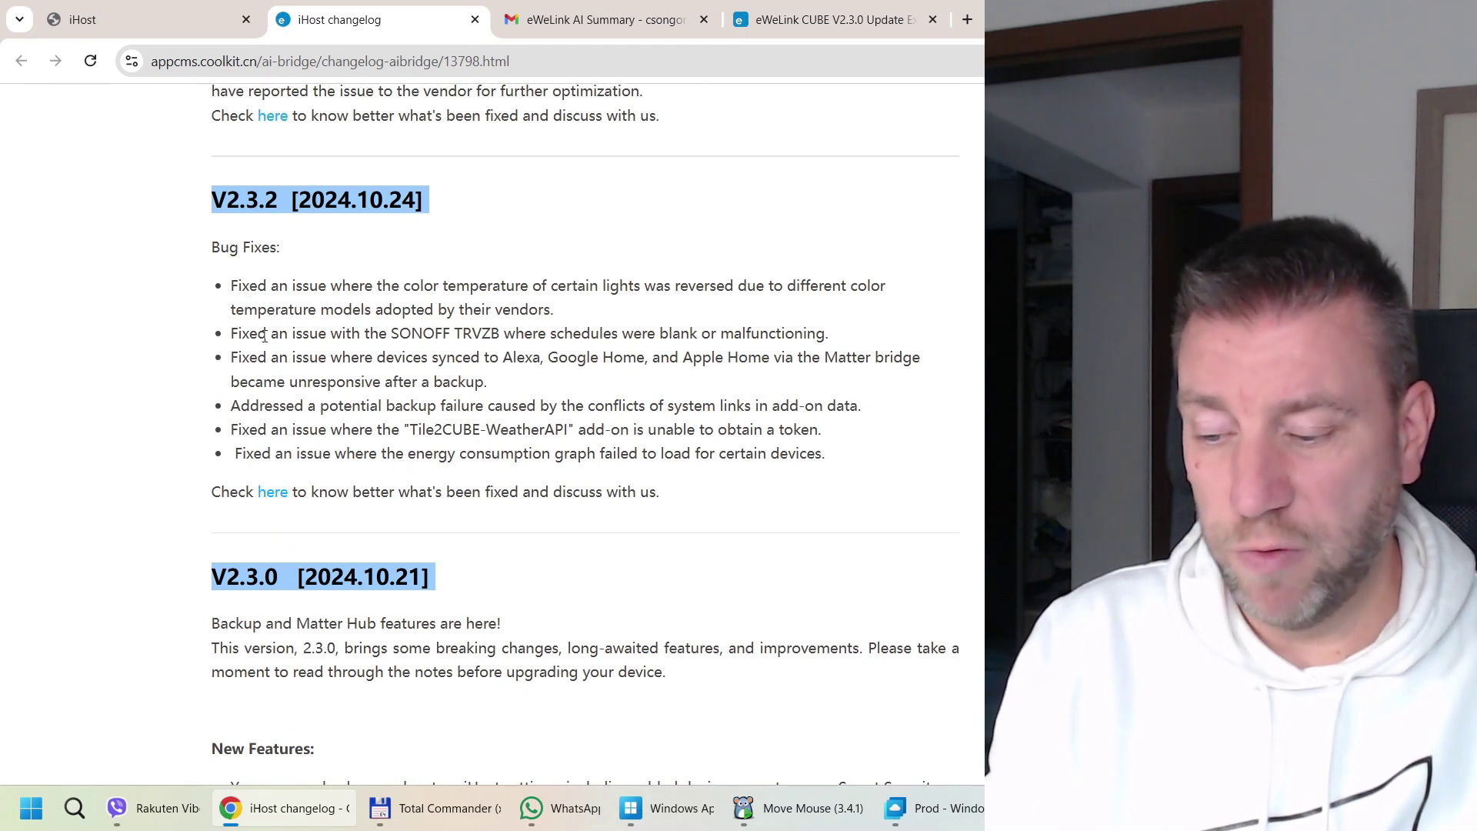
scroll(320, 460, up, 6)
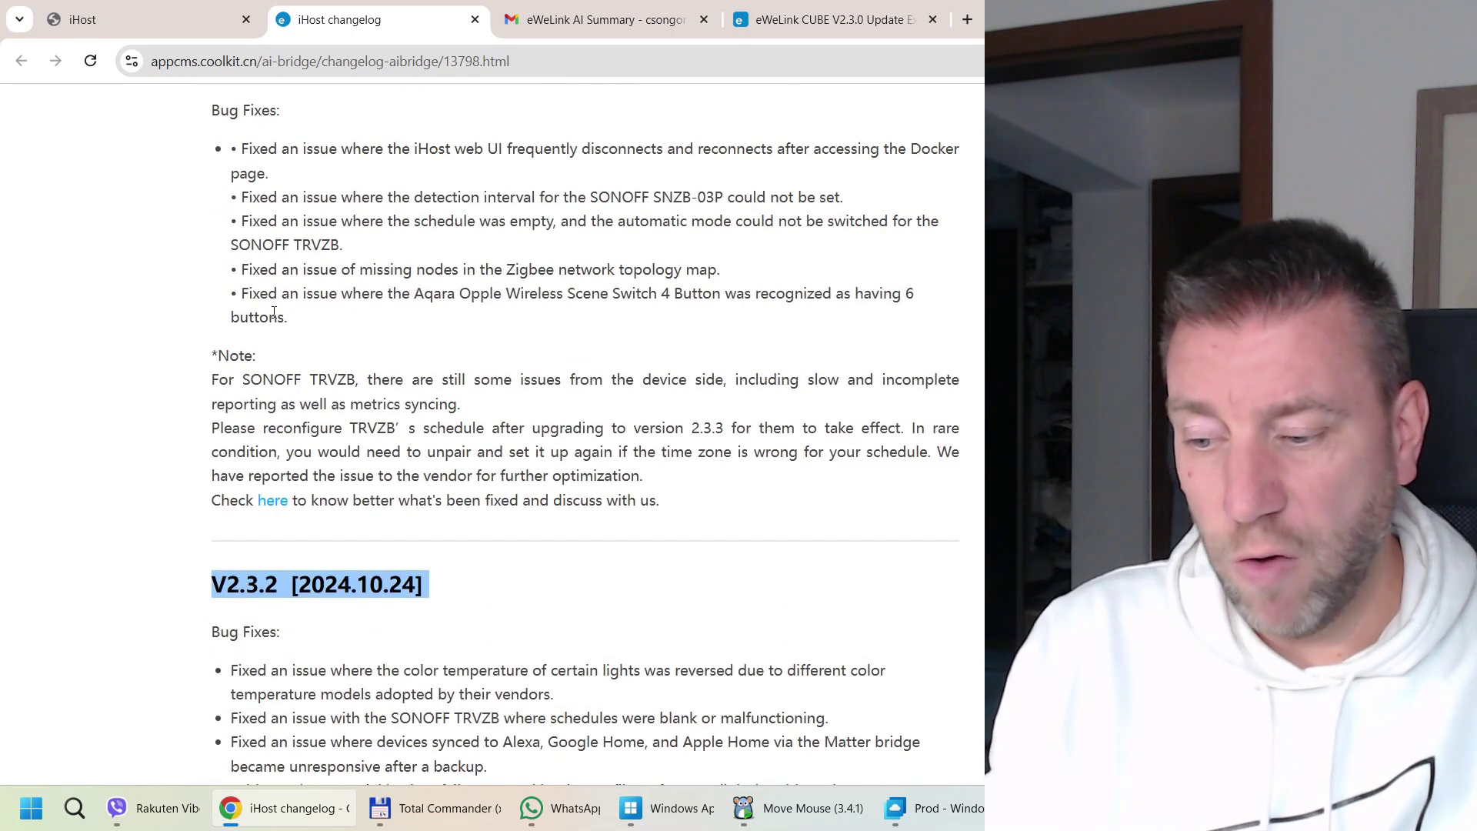
scroll(274, 312, up, 2)
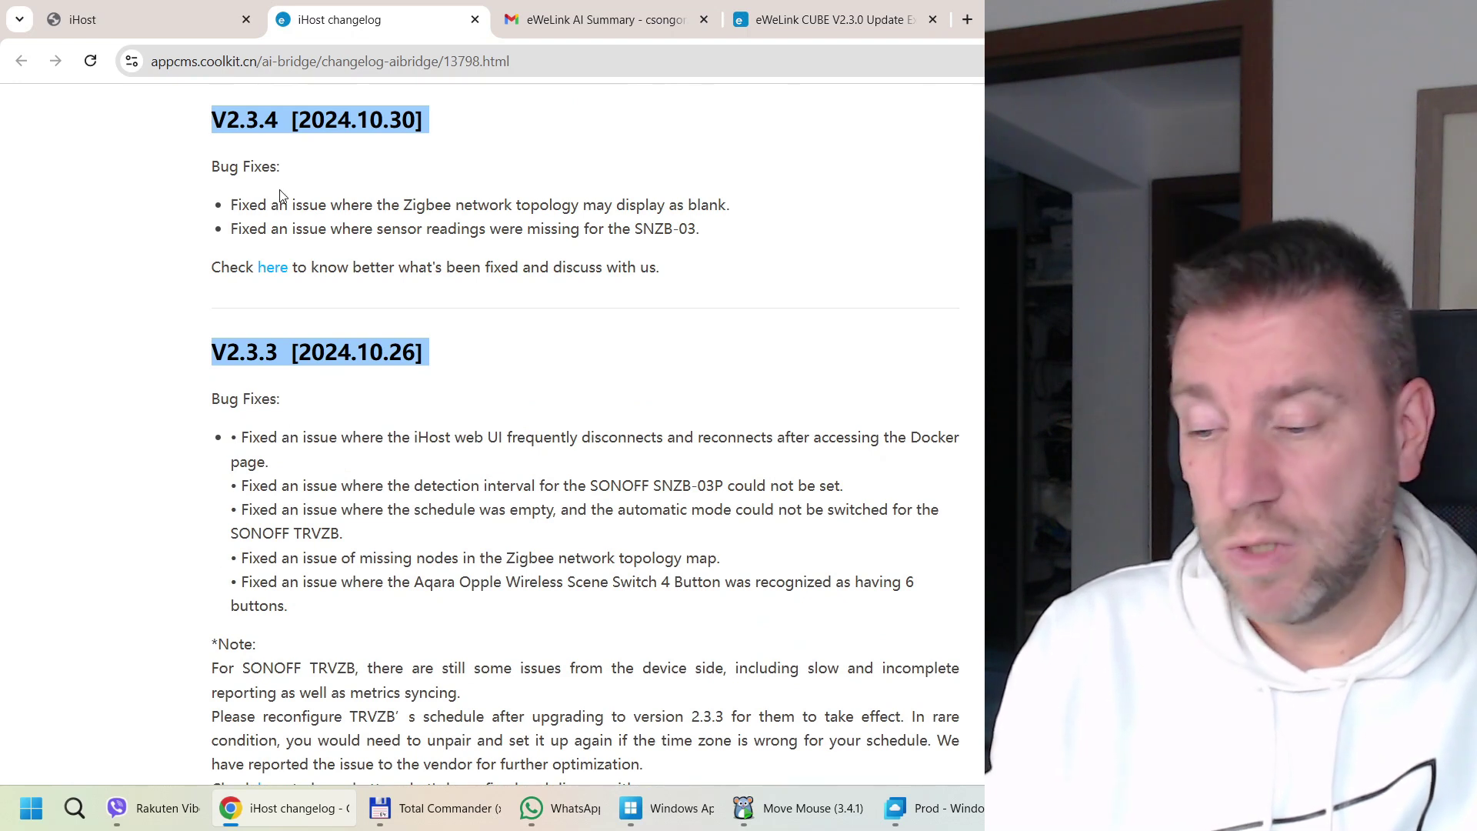
click(146, 18)
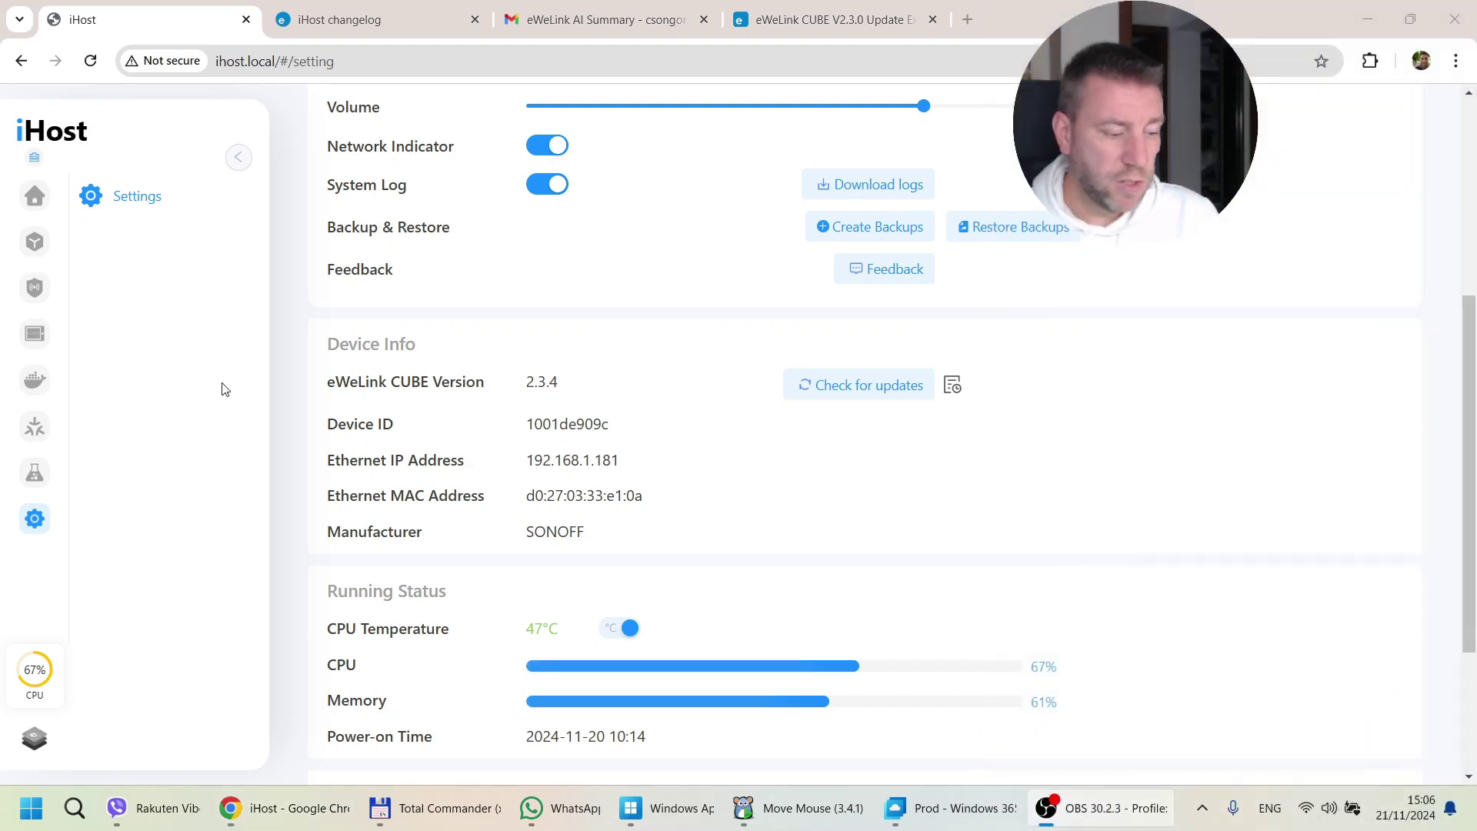
click(34, 181)
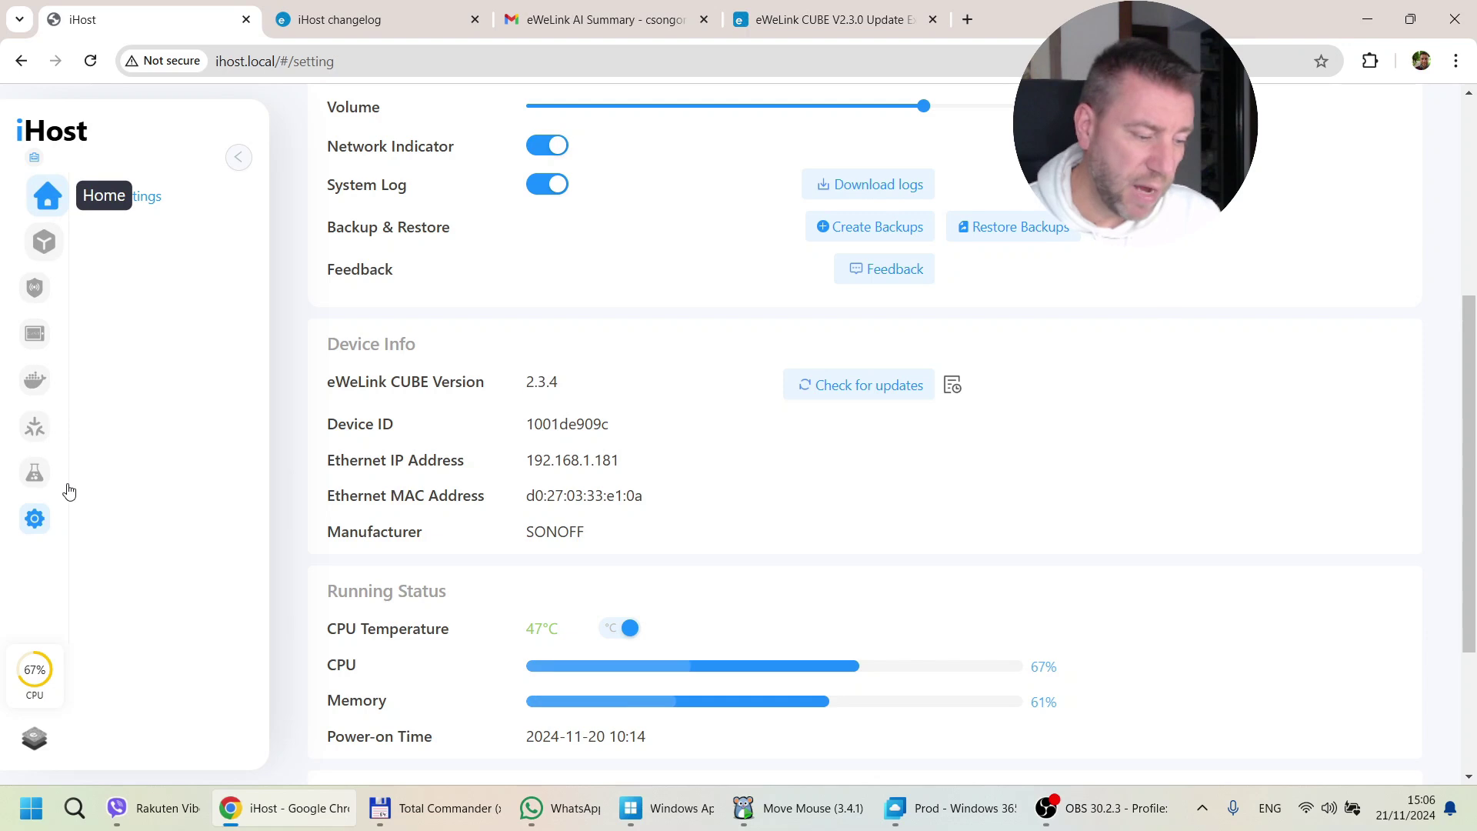
click(46, 546)
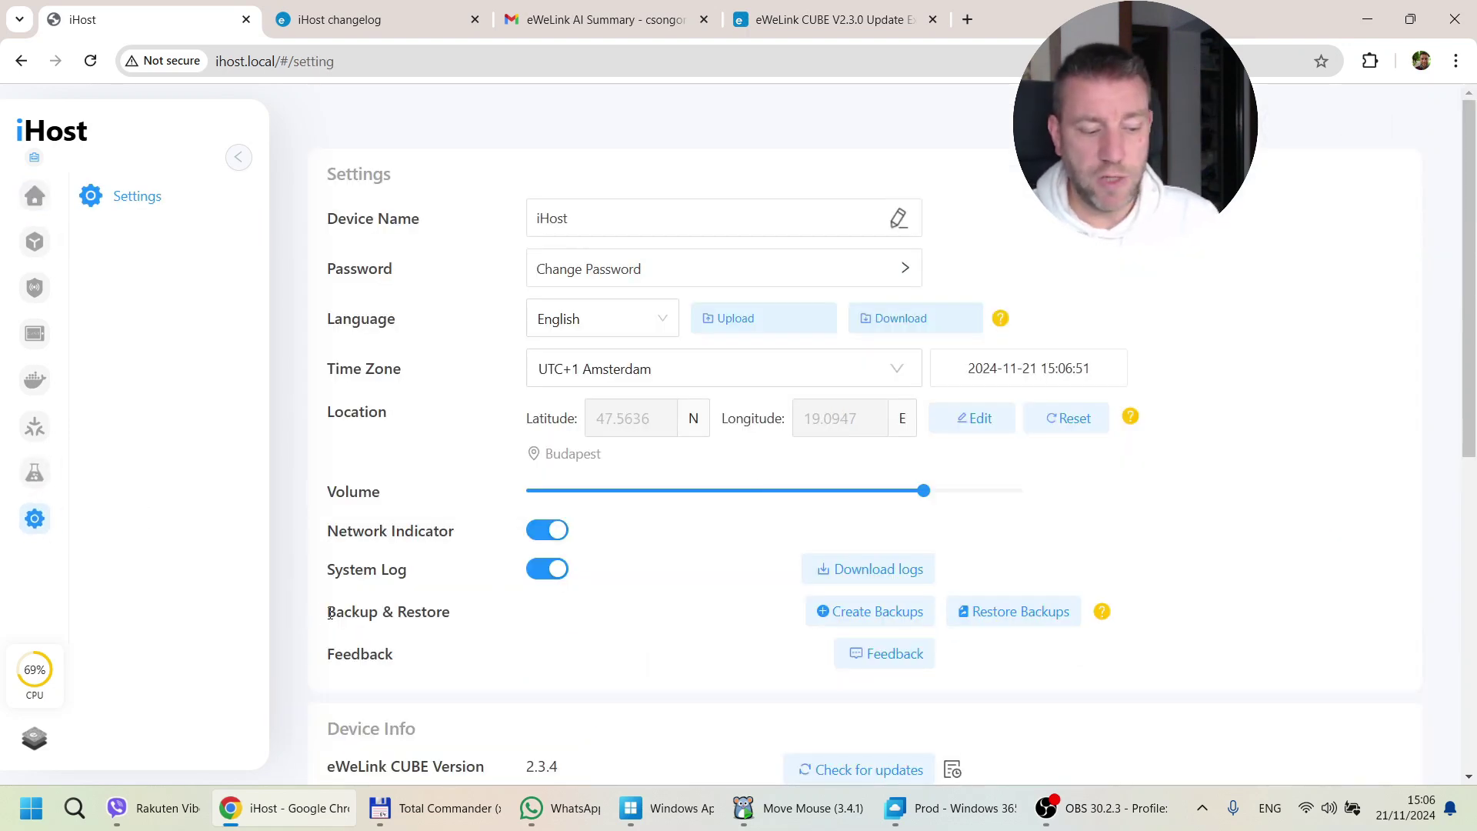
drag(327, 611, 452, 617)
click(1200, 620)
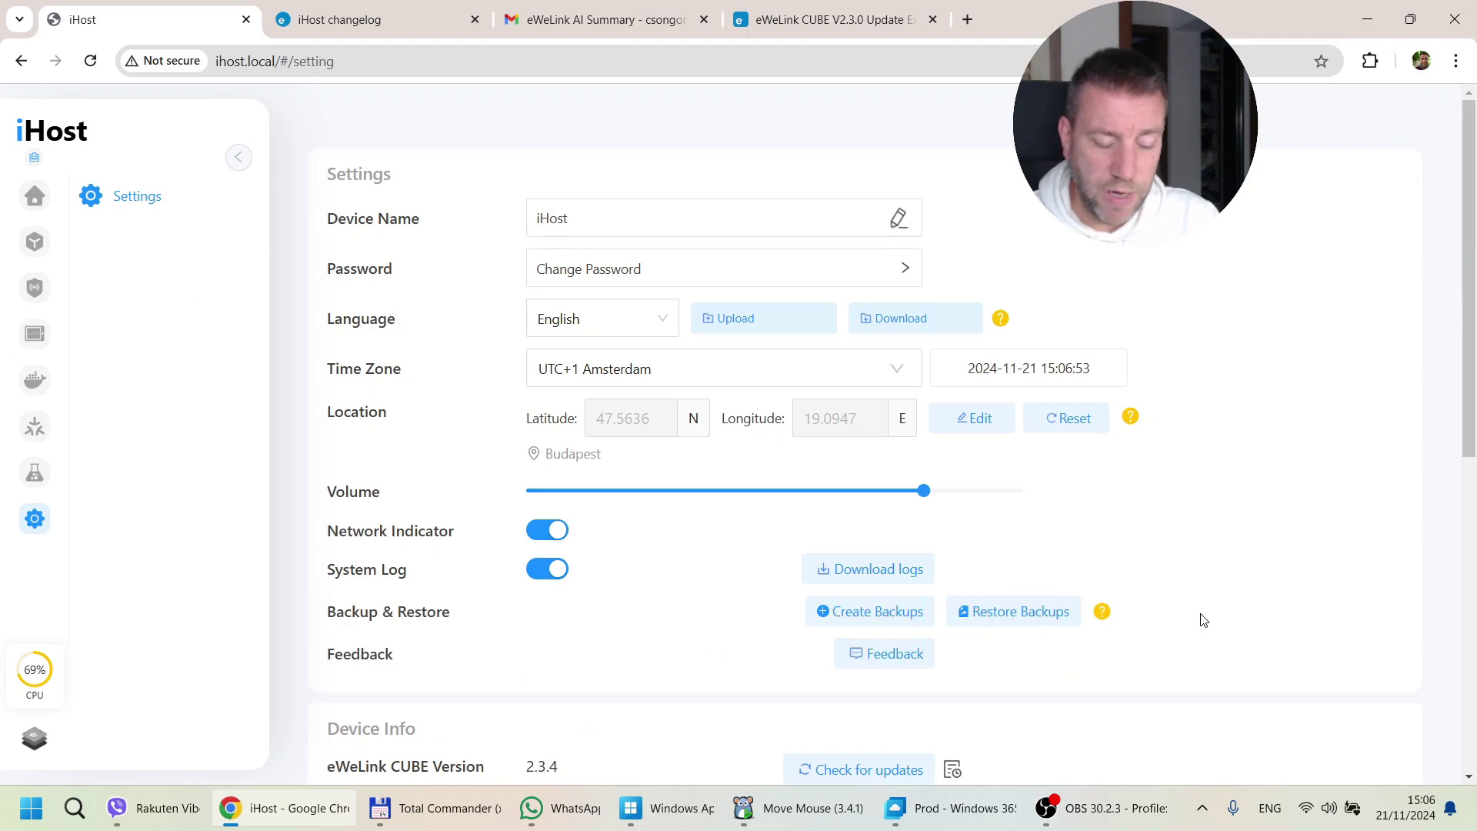
click(1102, 611)
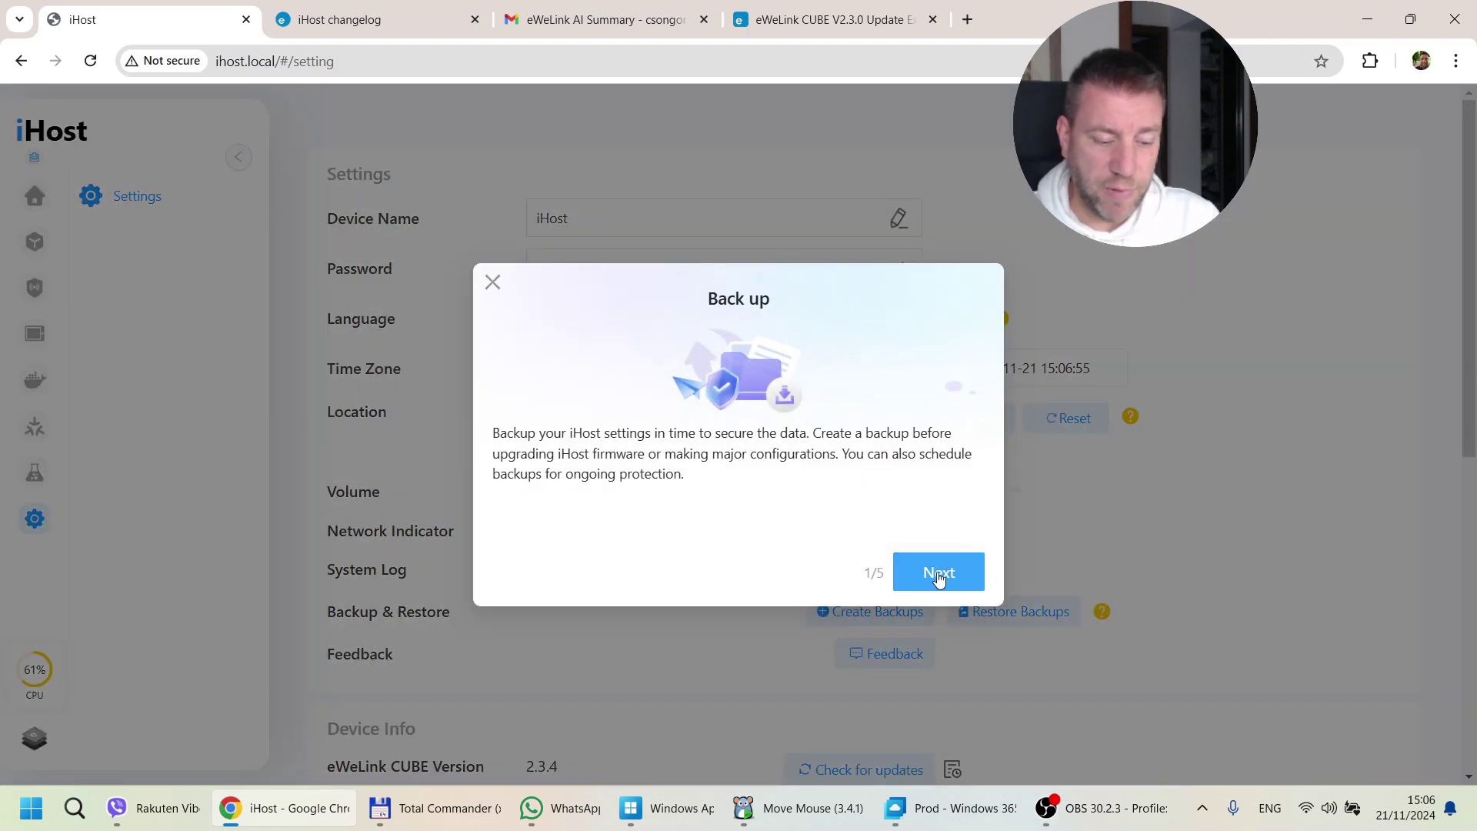
click(938, 577)
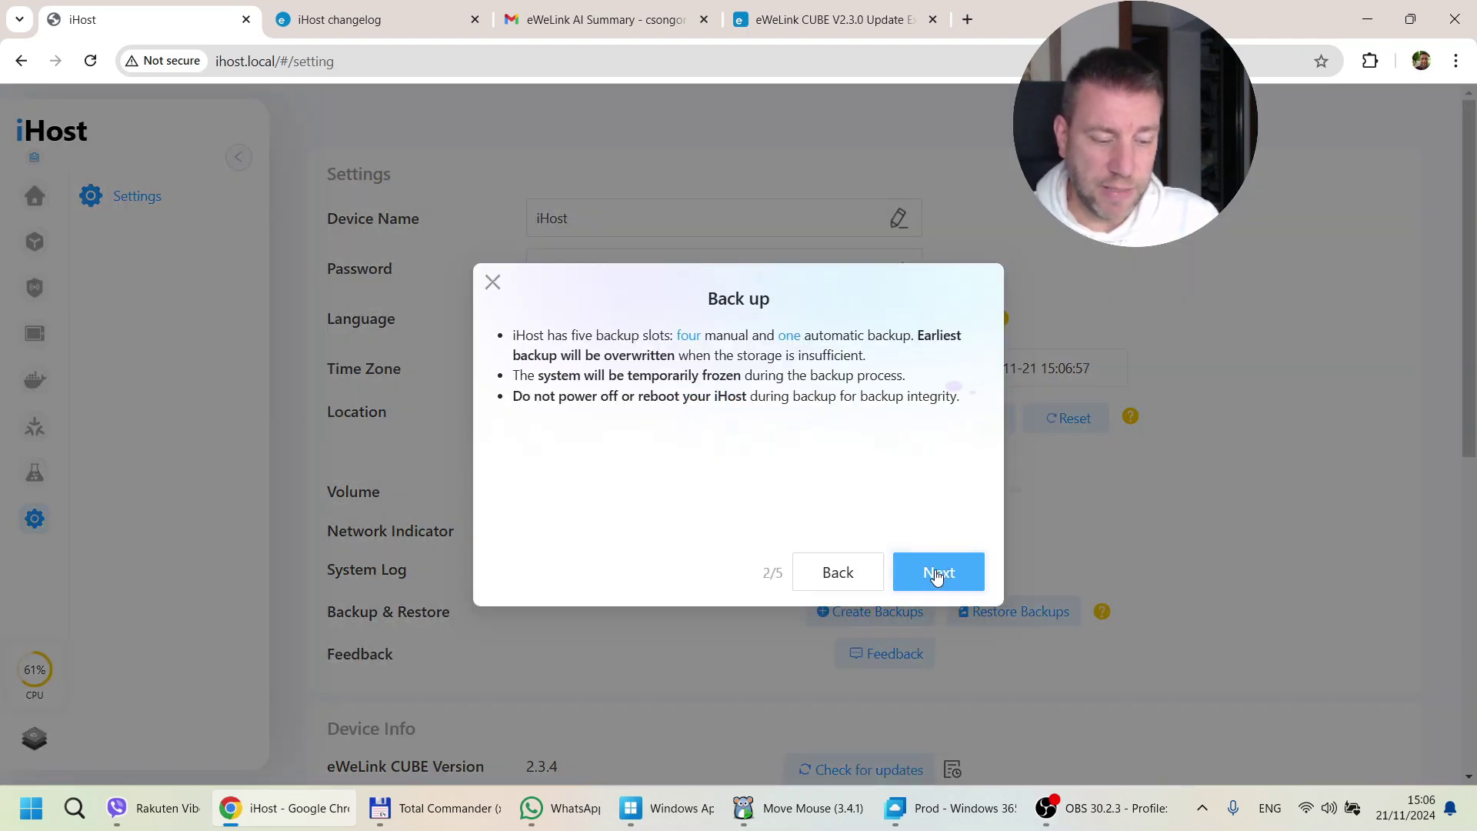
click(937, 577)
click(937, 575)
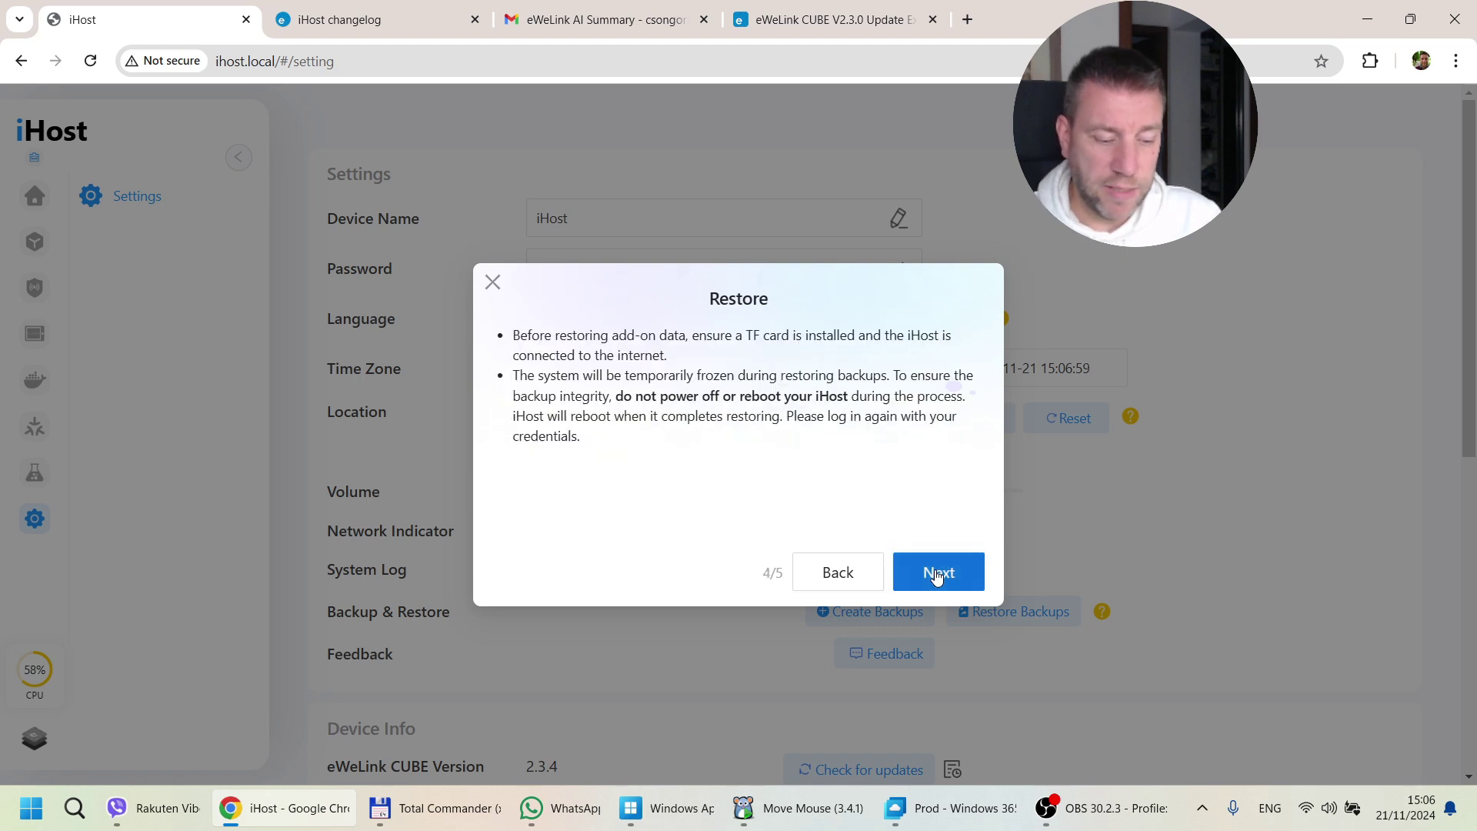
click(492, 283)
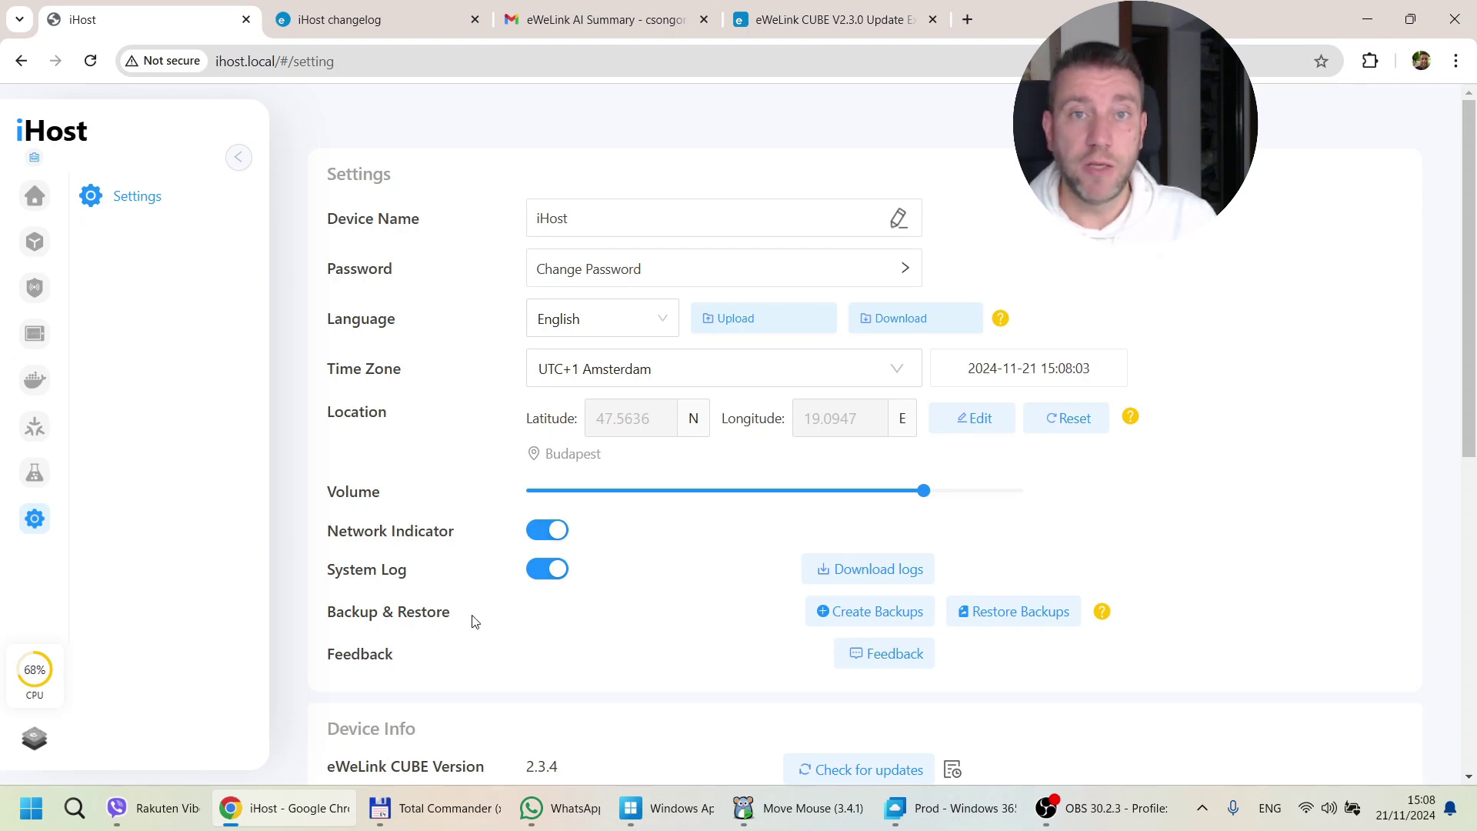
- Switch to the eWeLink CUBE V2.3.0 Update Explainer post at its Backup and Restore section
click(831, 23)
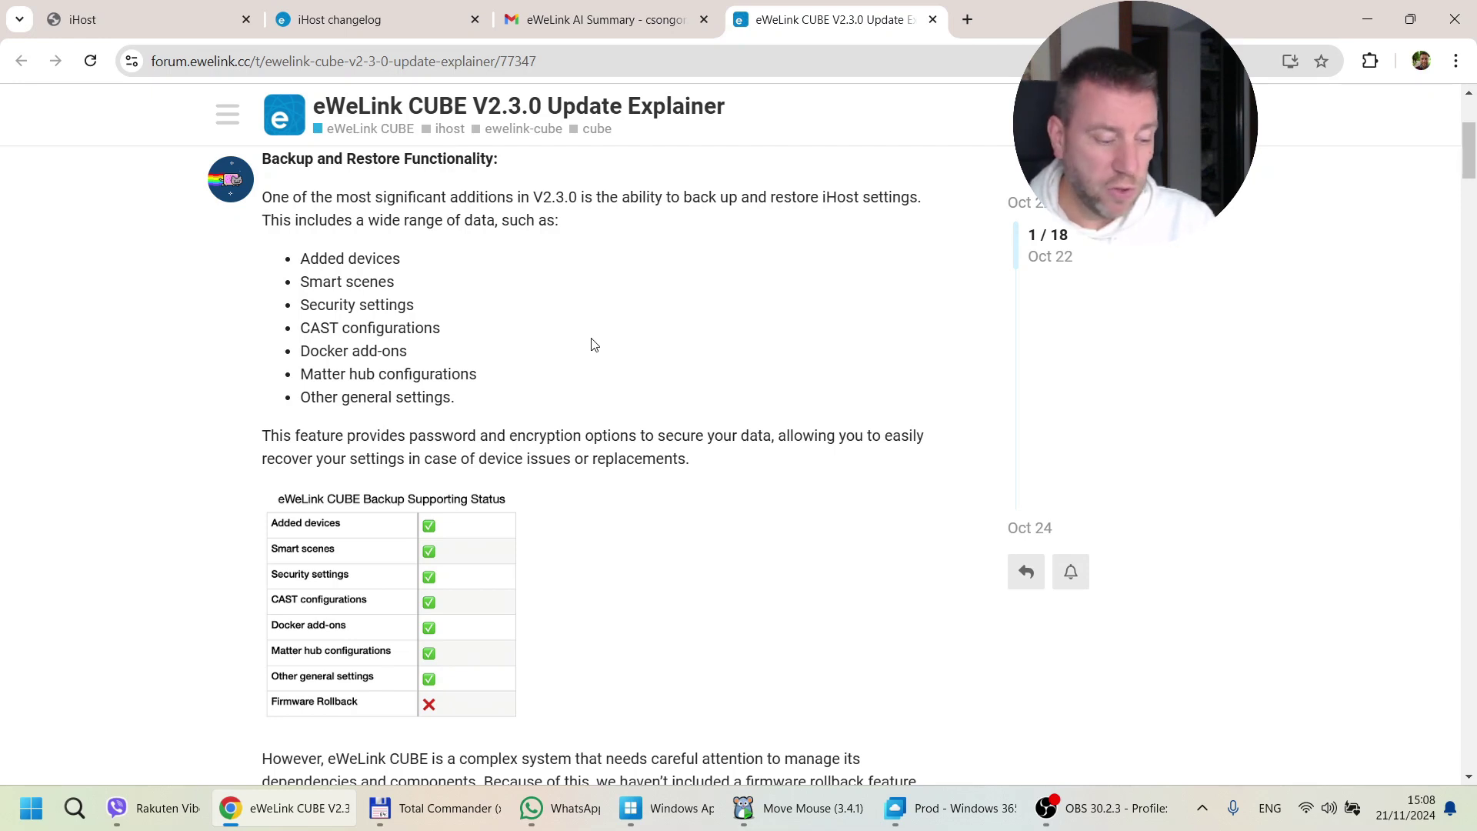
mouse_move(290, 699)
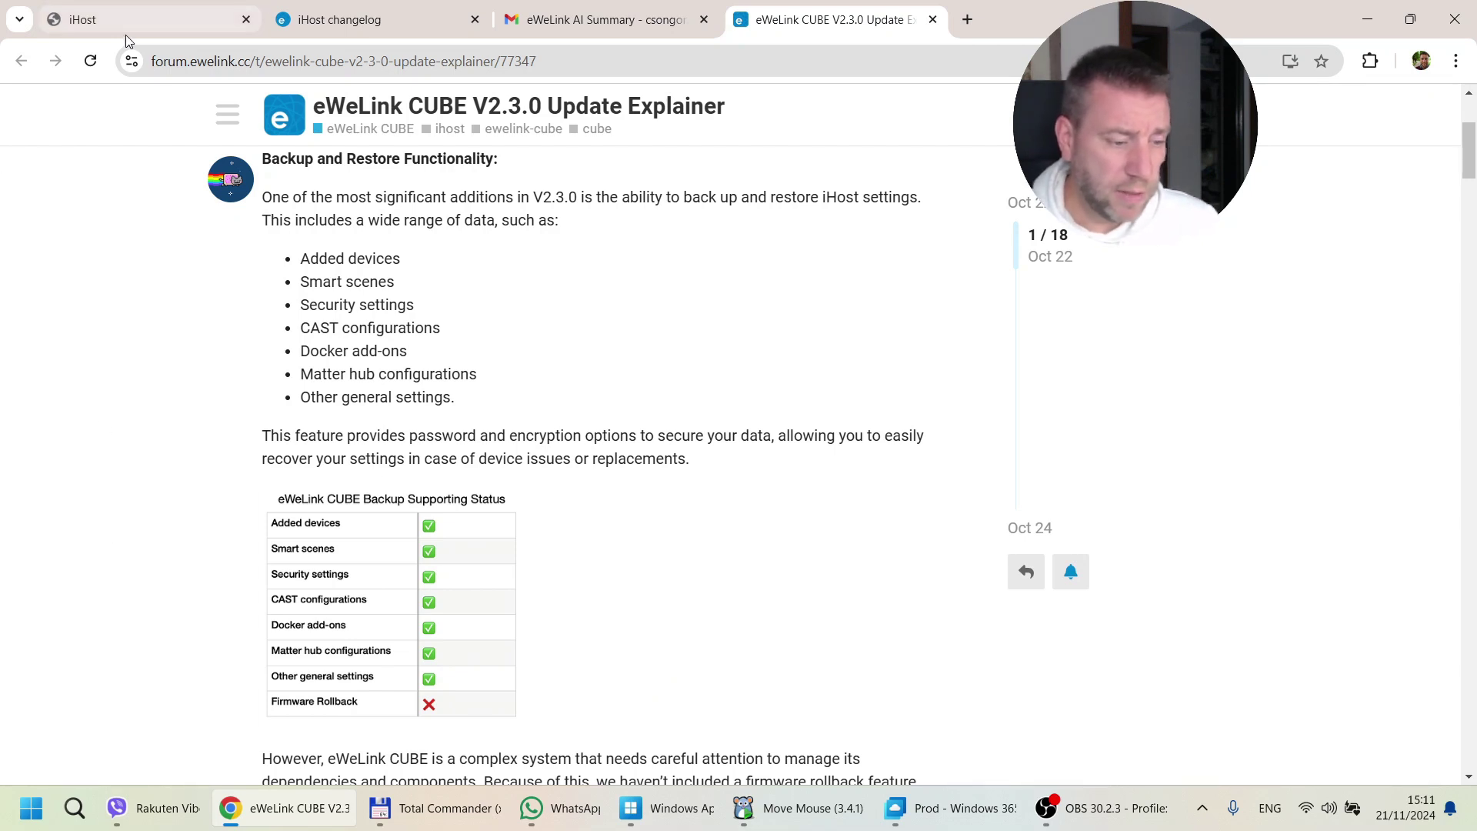
- From iHost Settings, start Create Backups and continue to the notes on five backup slots
click(150, 7)
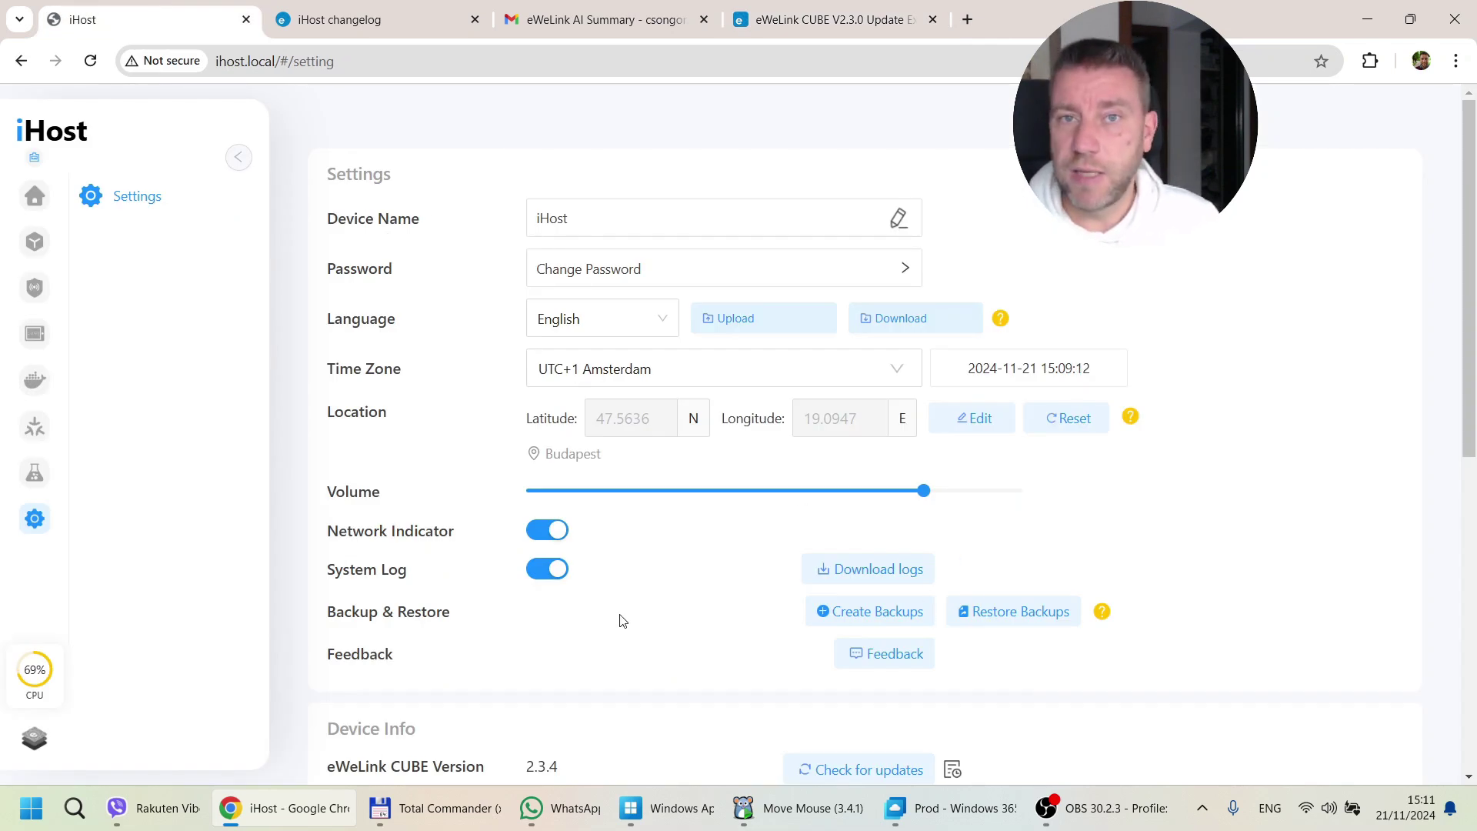
click(875, 620)
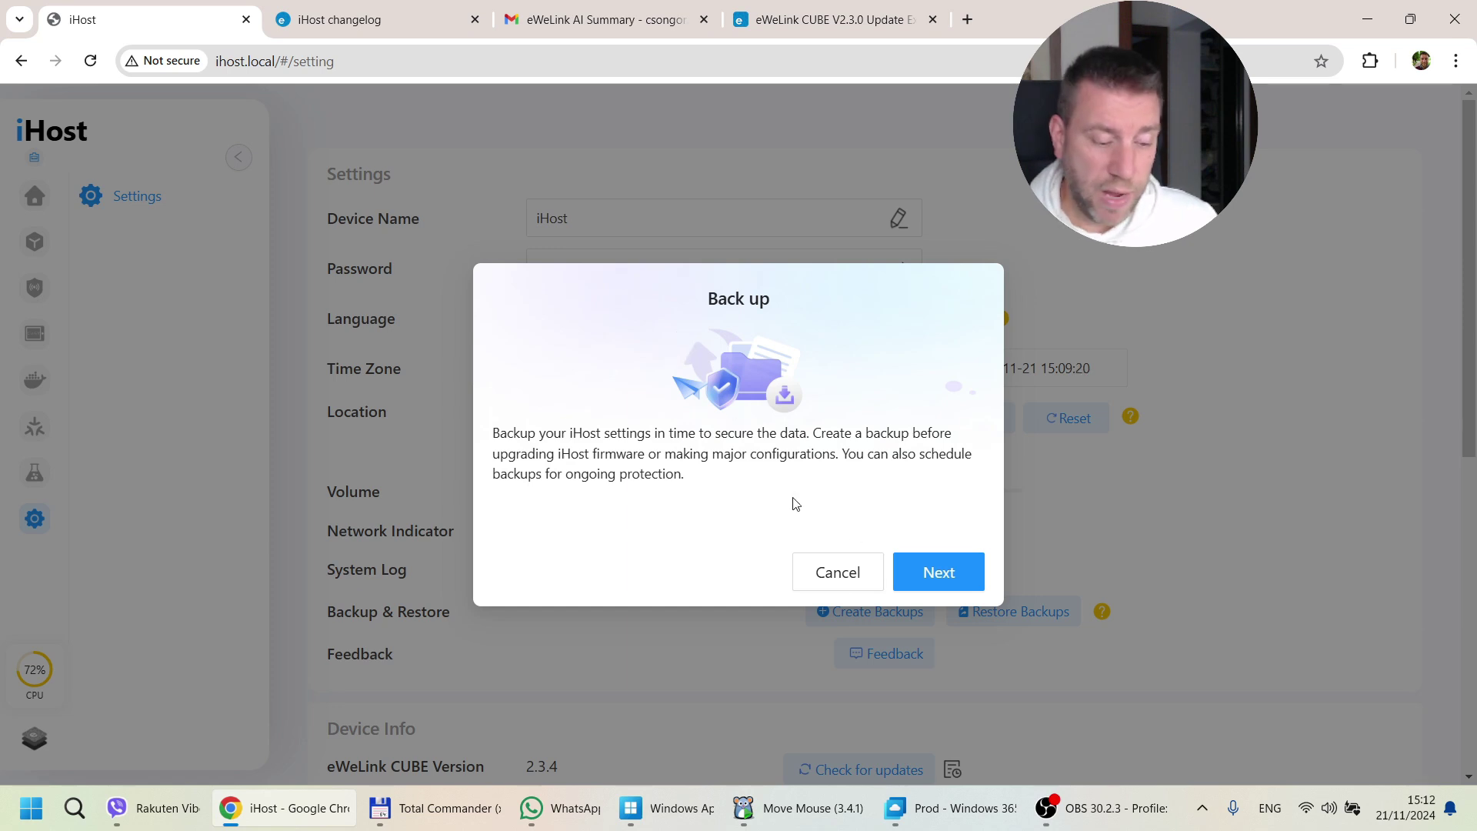
click(951, 575)
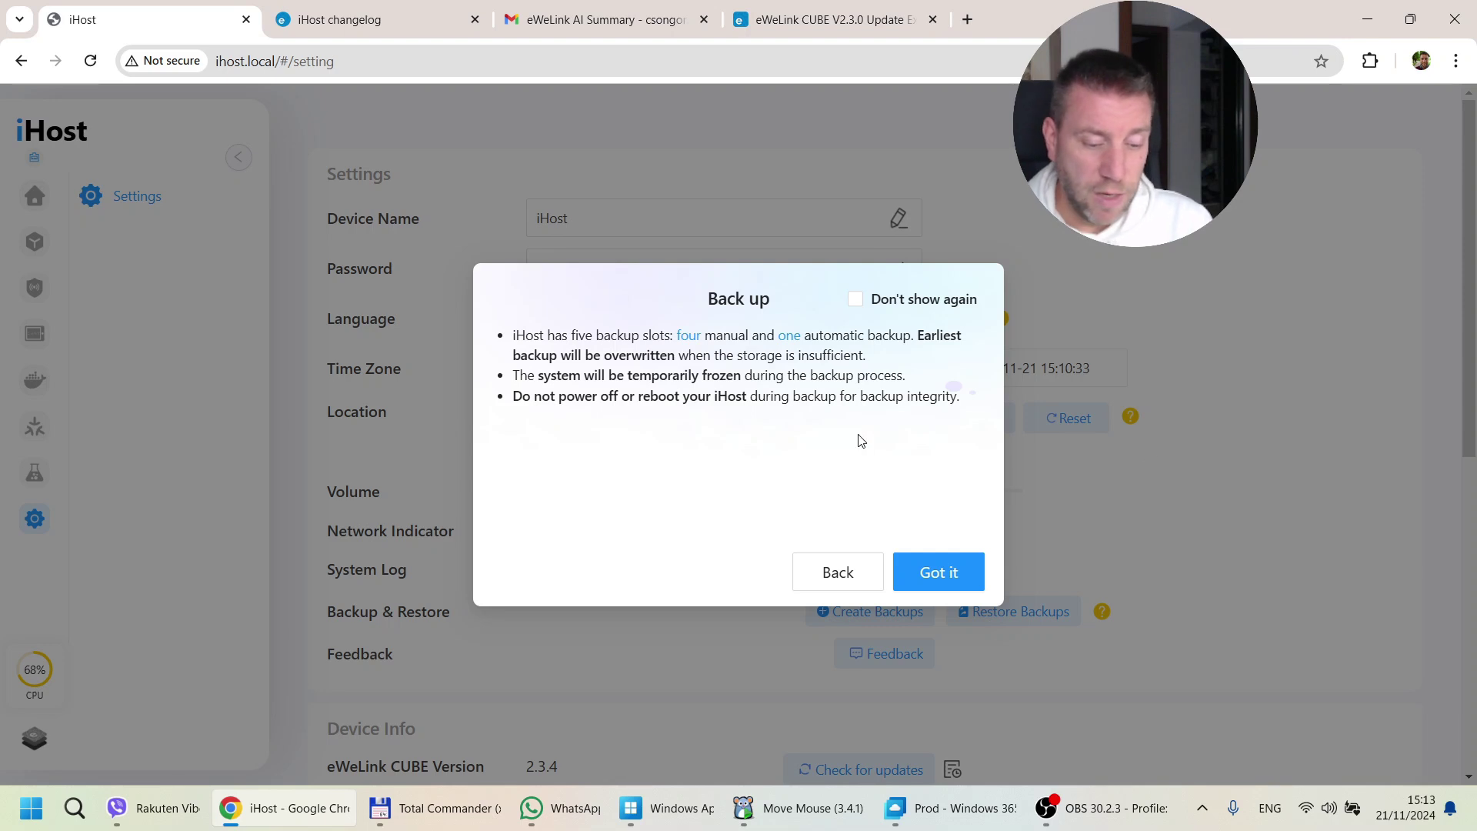
- In Automatic Backups, try Custom, Just once and Everyday frequencies, leaving it on Everyday at 04:00
click(949, 572)
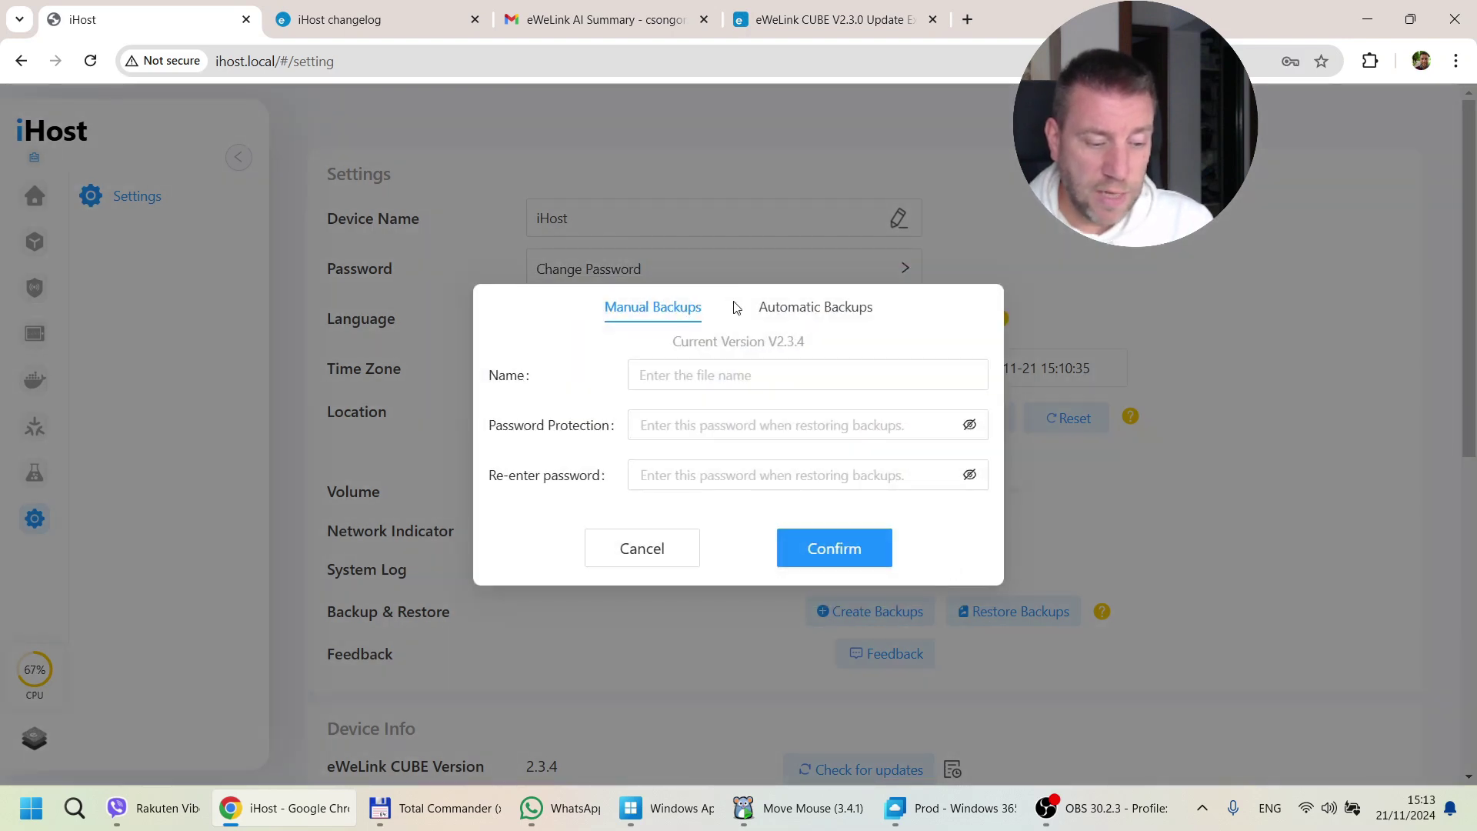
click(806, 315)
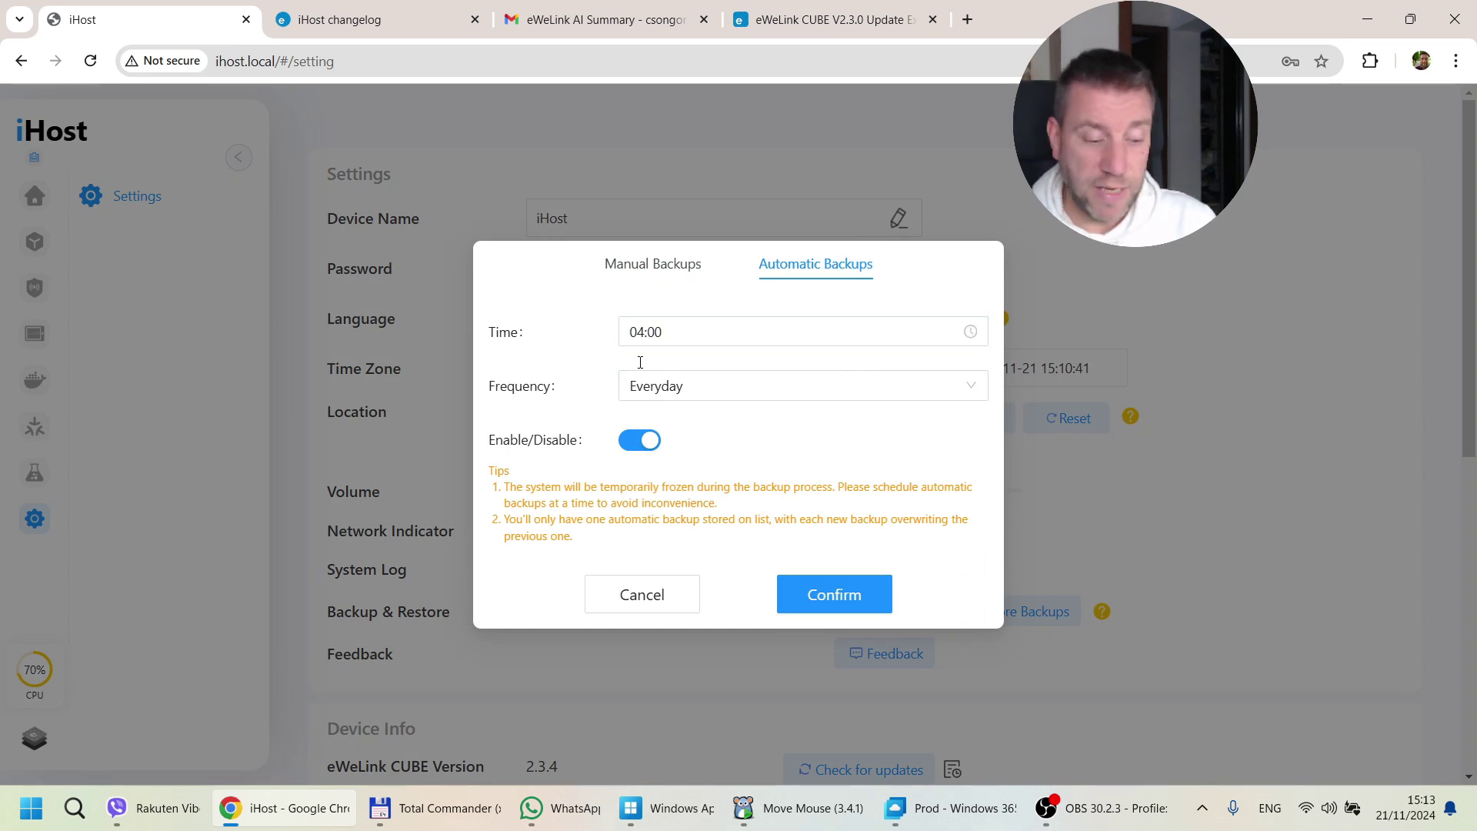
click(943, 385)
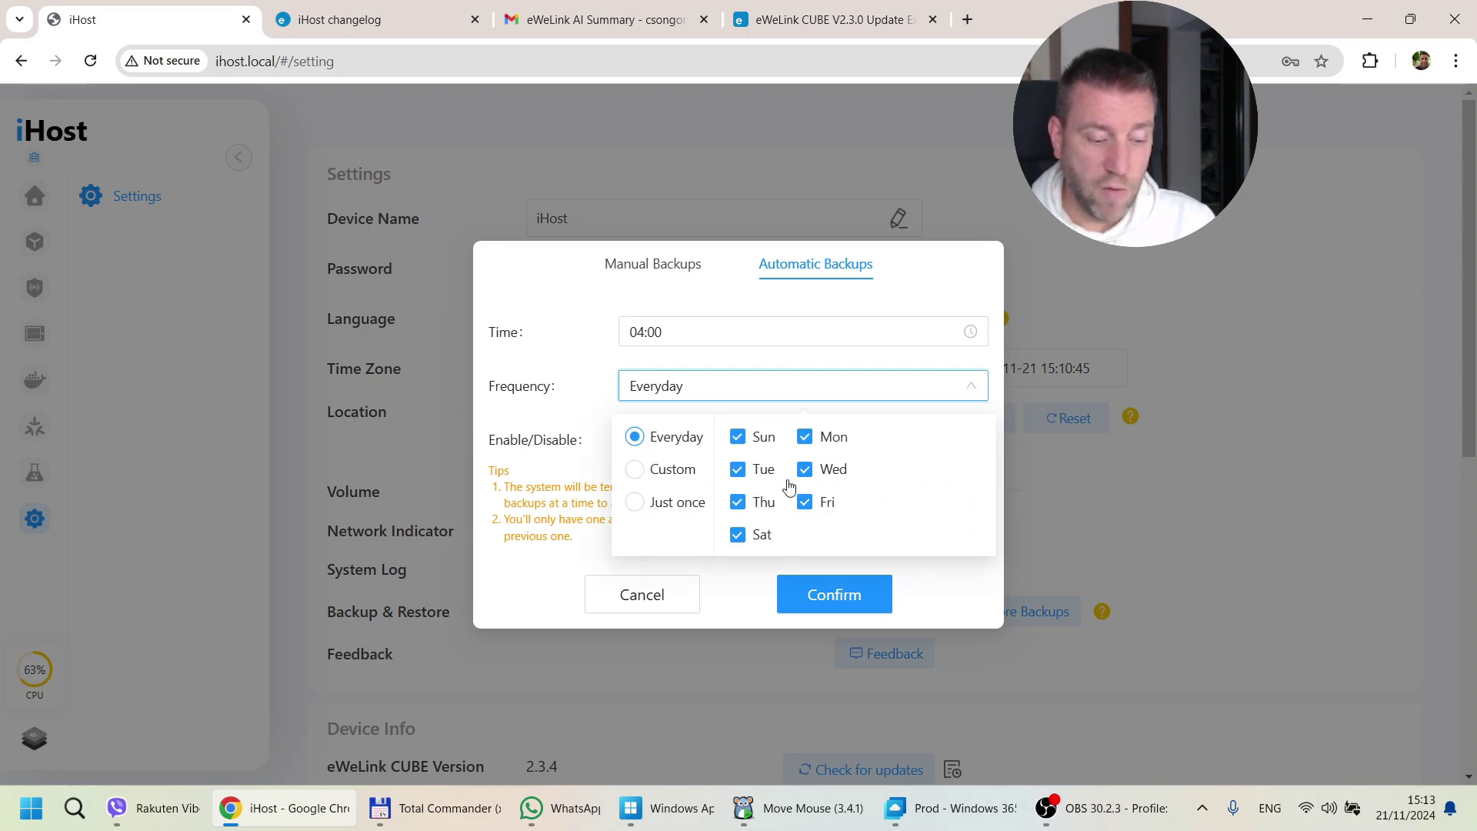
click(635, 470)
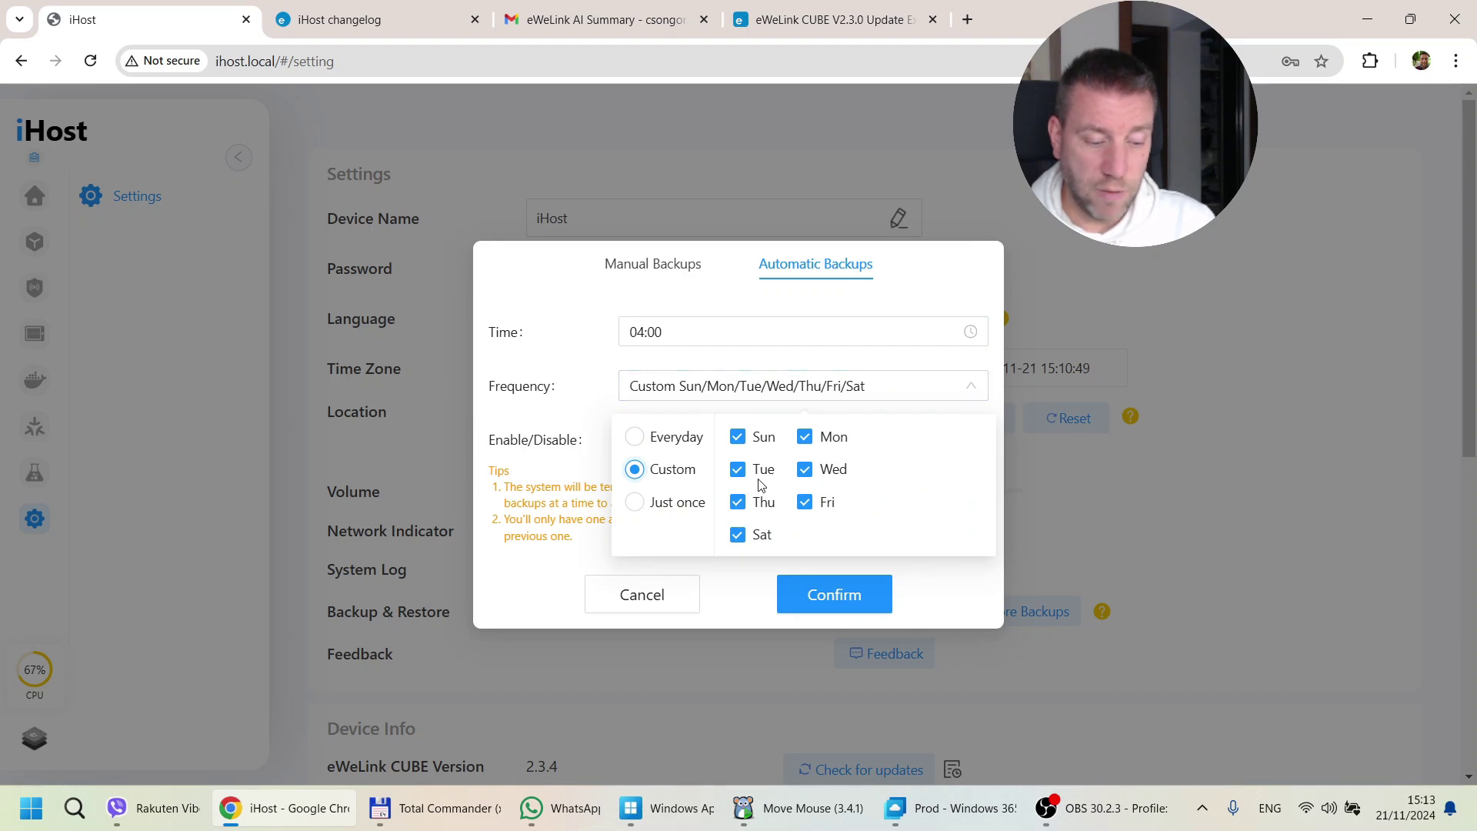
click(677, 445)
click(674, 471)
click(666, 504)
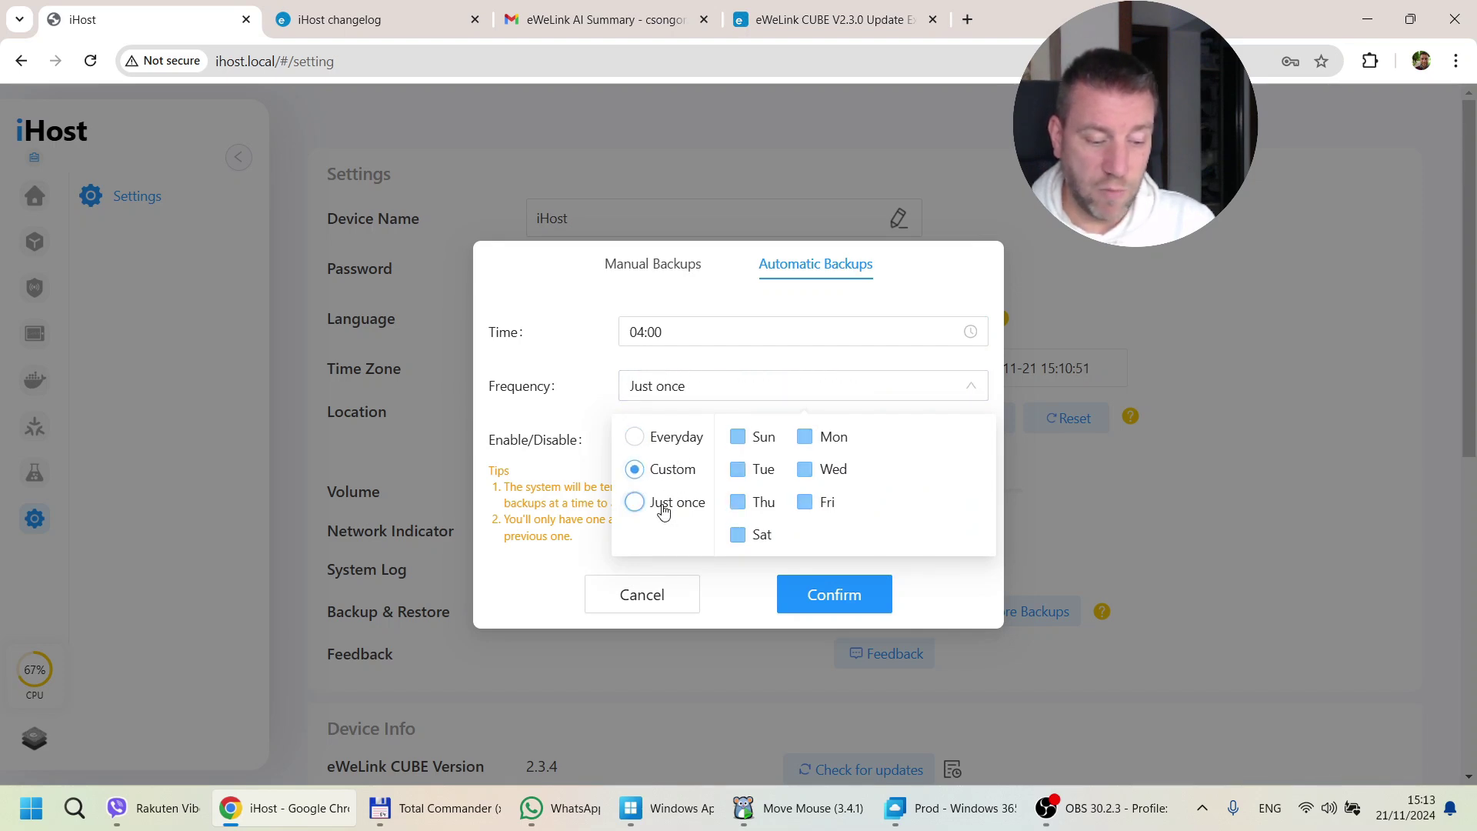
click(663, 469)
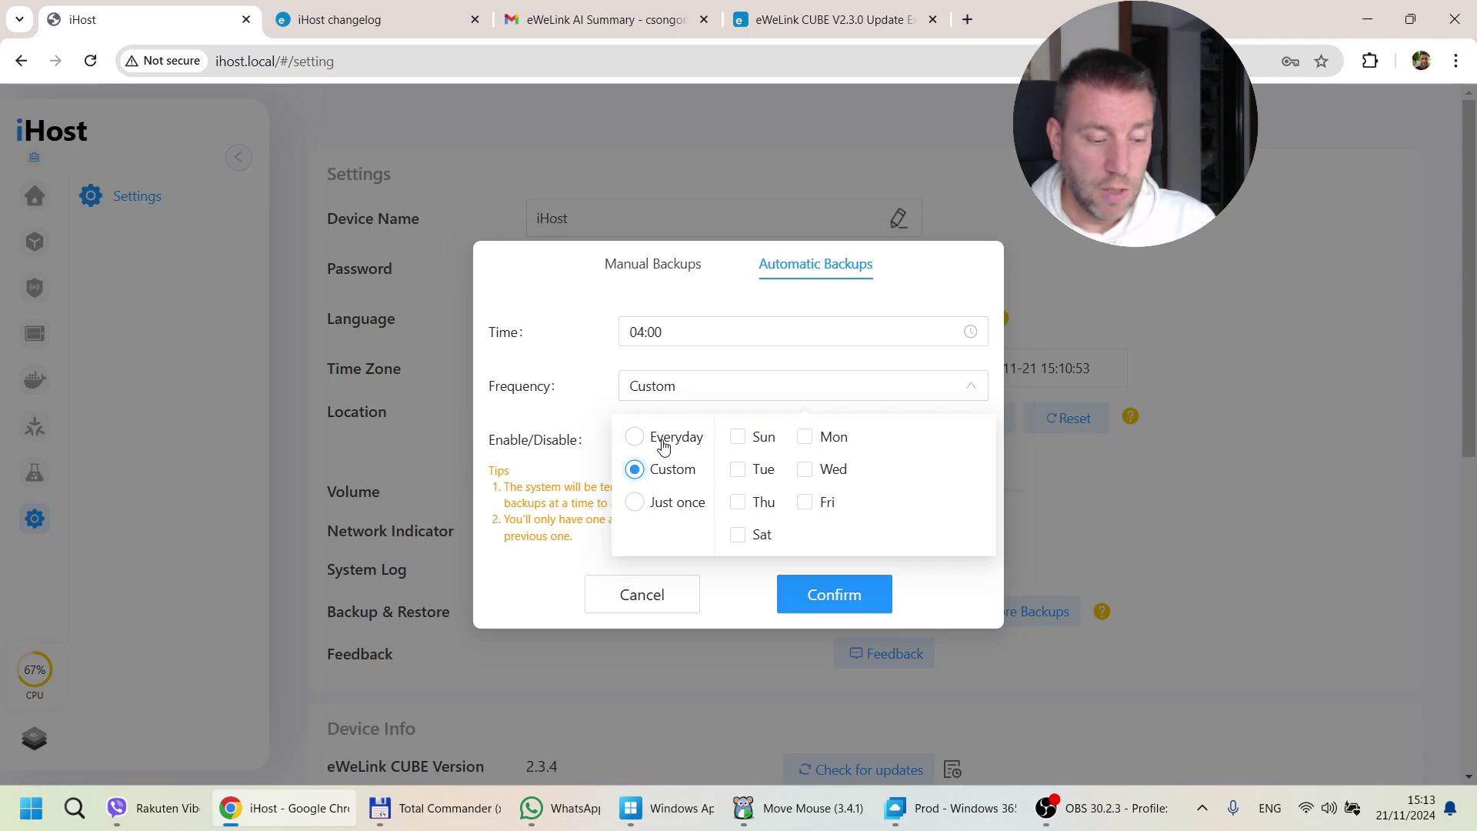
click(662, 440)
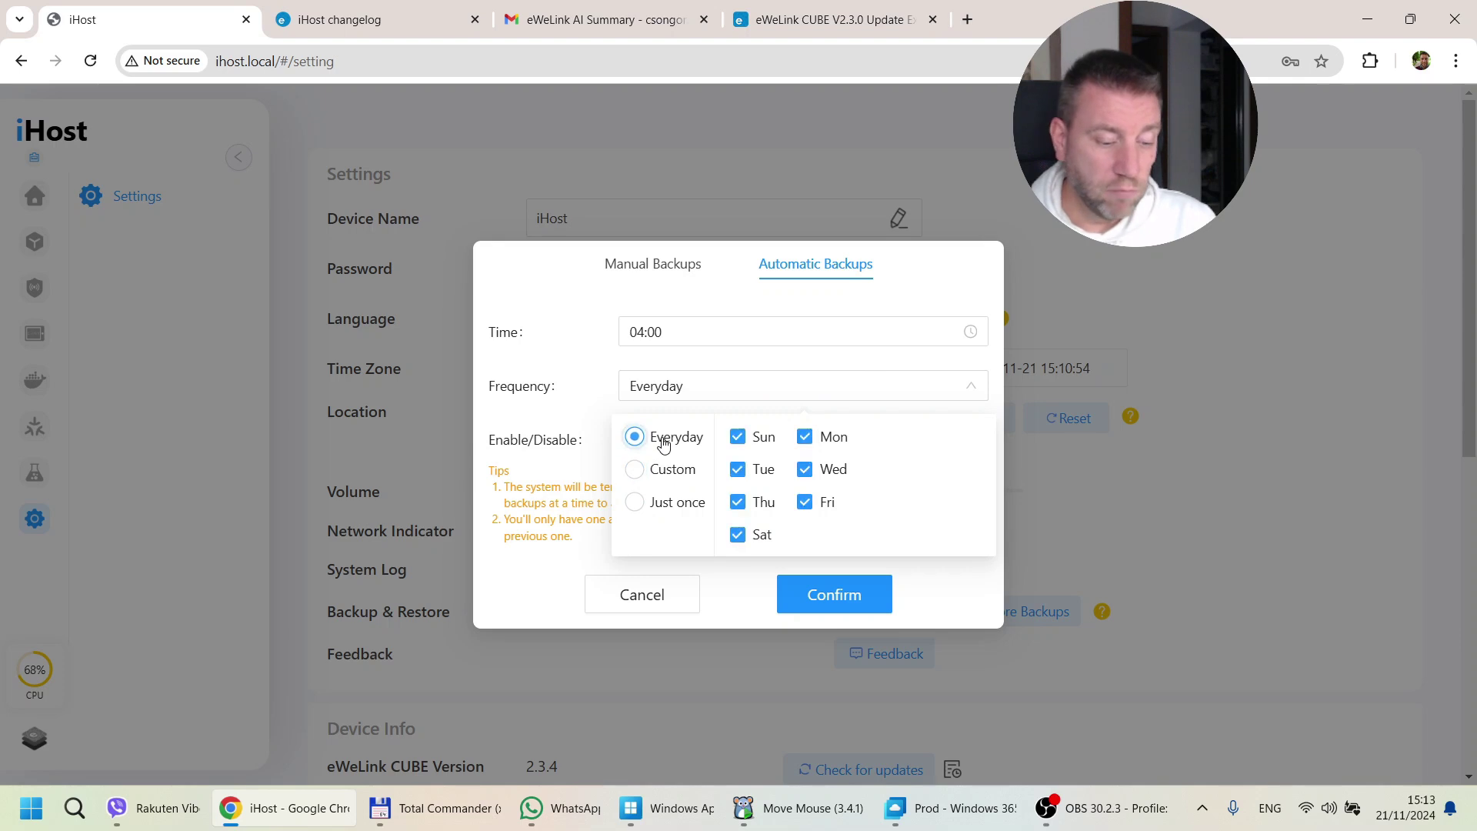
click(563, 399)
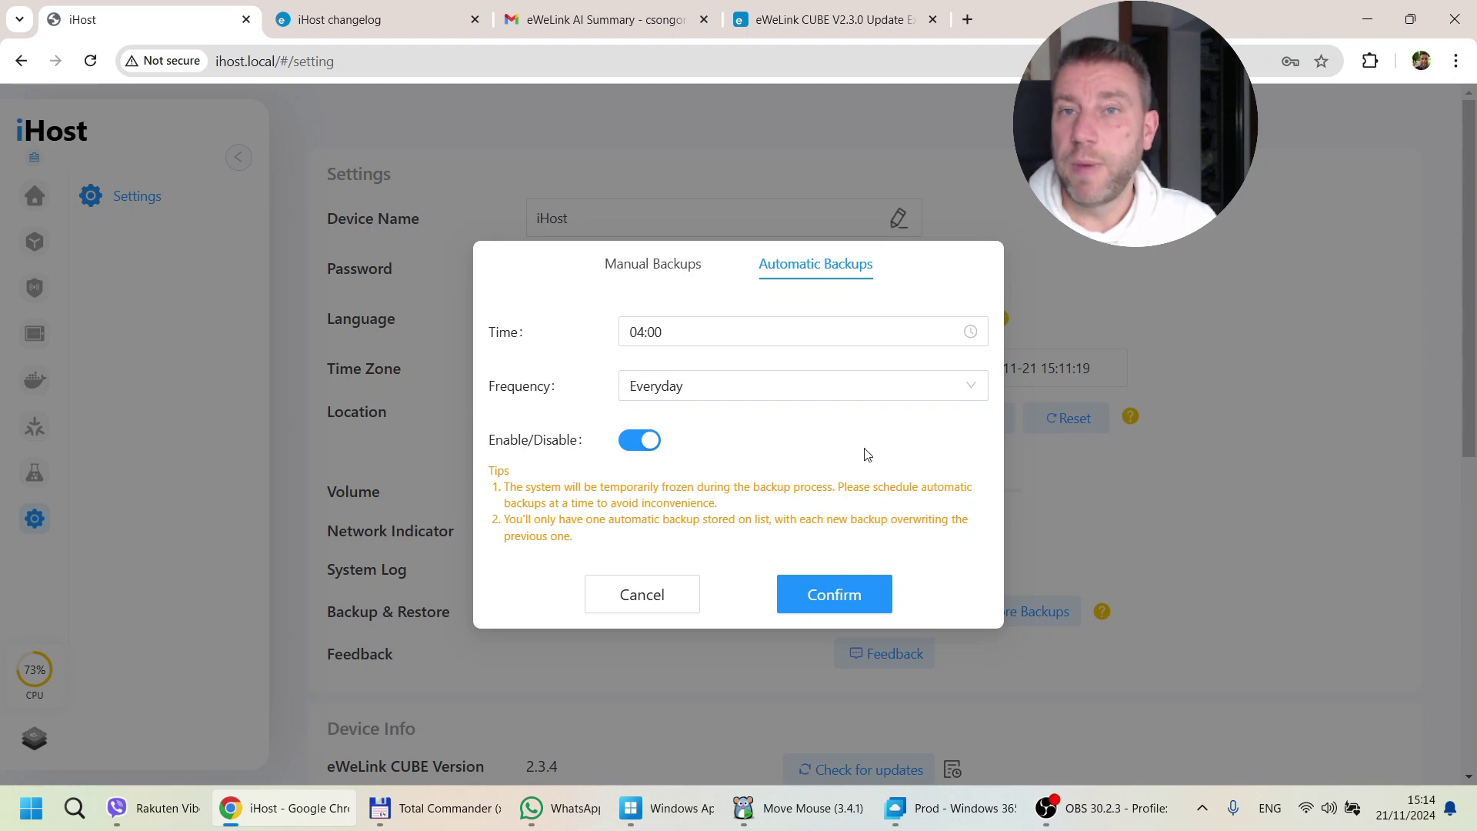
- Save the automatic backup settings with backups turned off, then restart backup creation past its notes
click(645, 449)
click(800, 590)
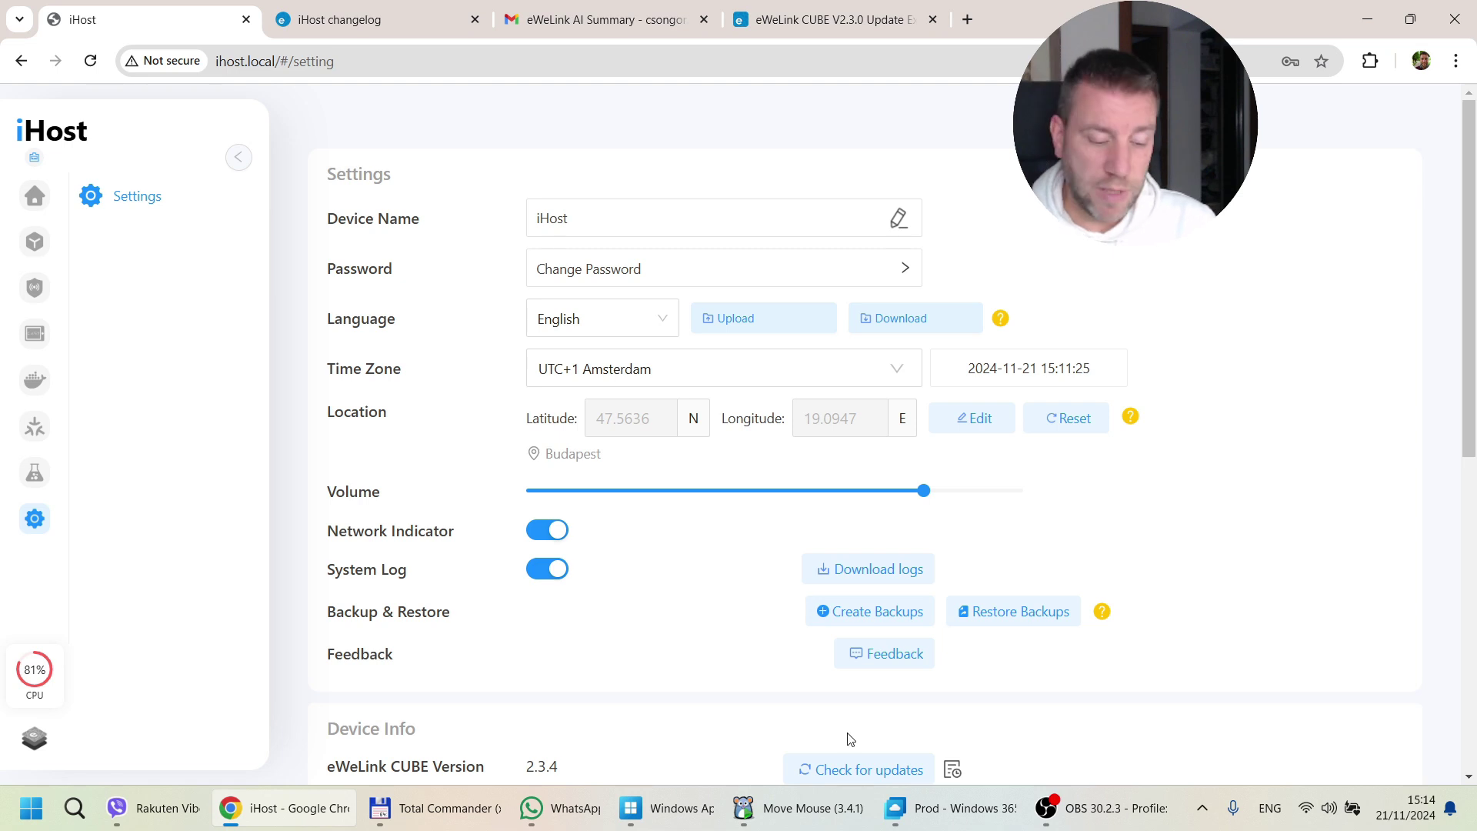
click(883, 608)
click(914, 585)
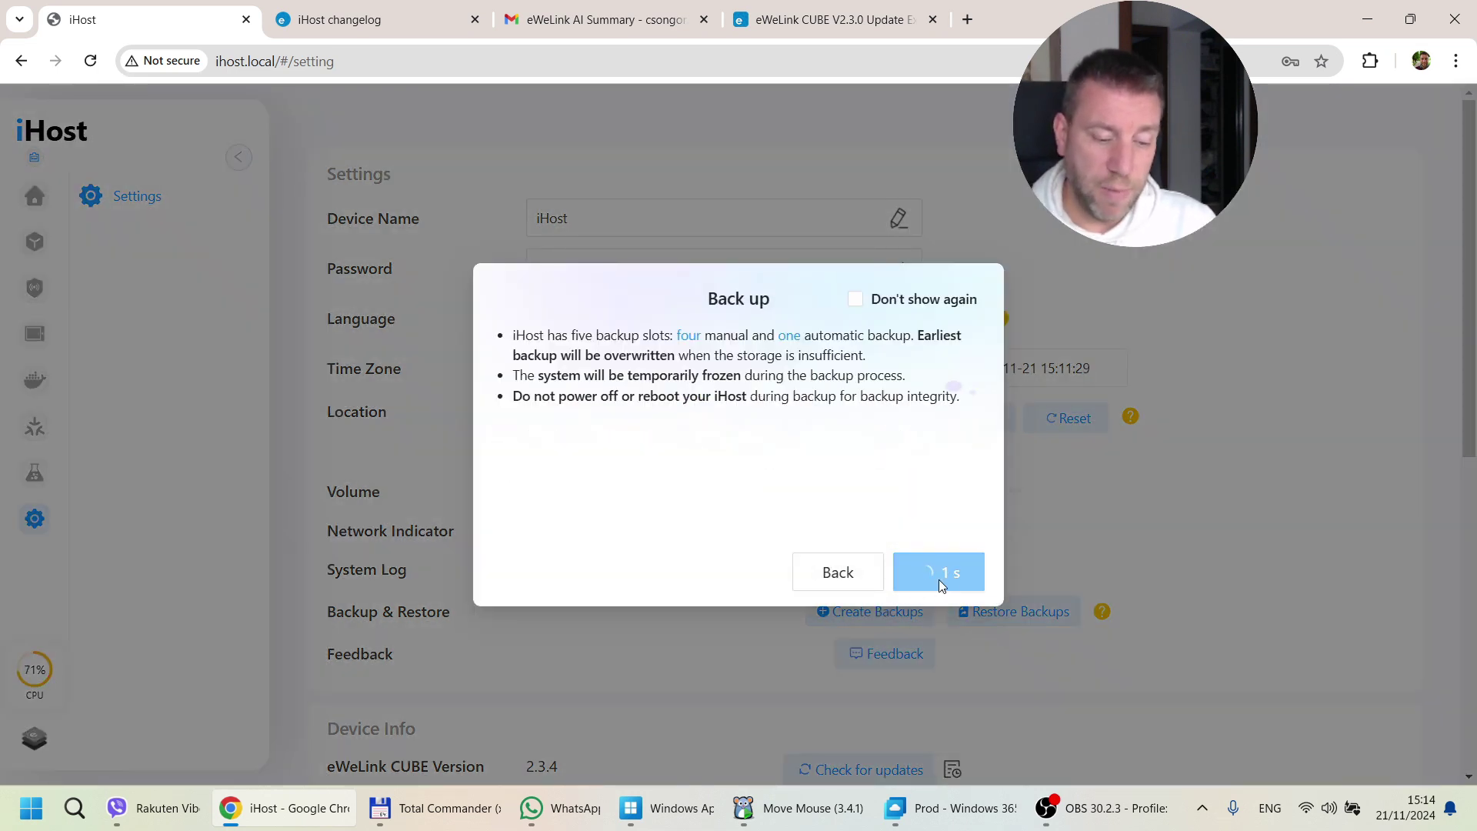
click(940, 572)
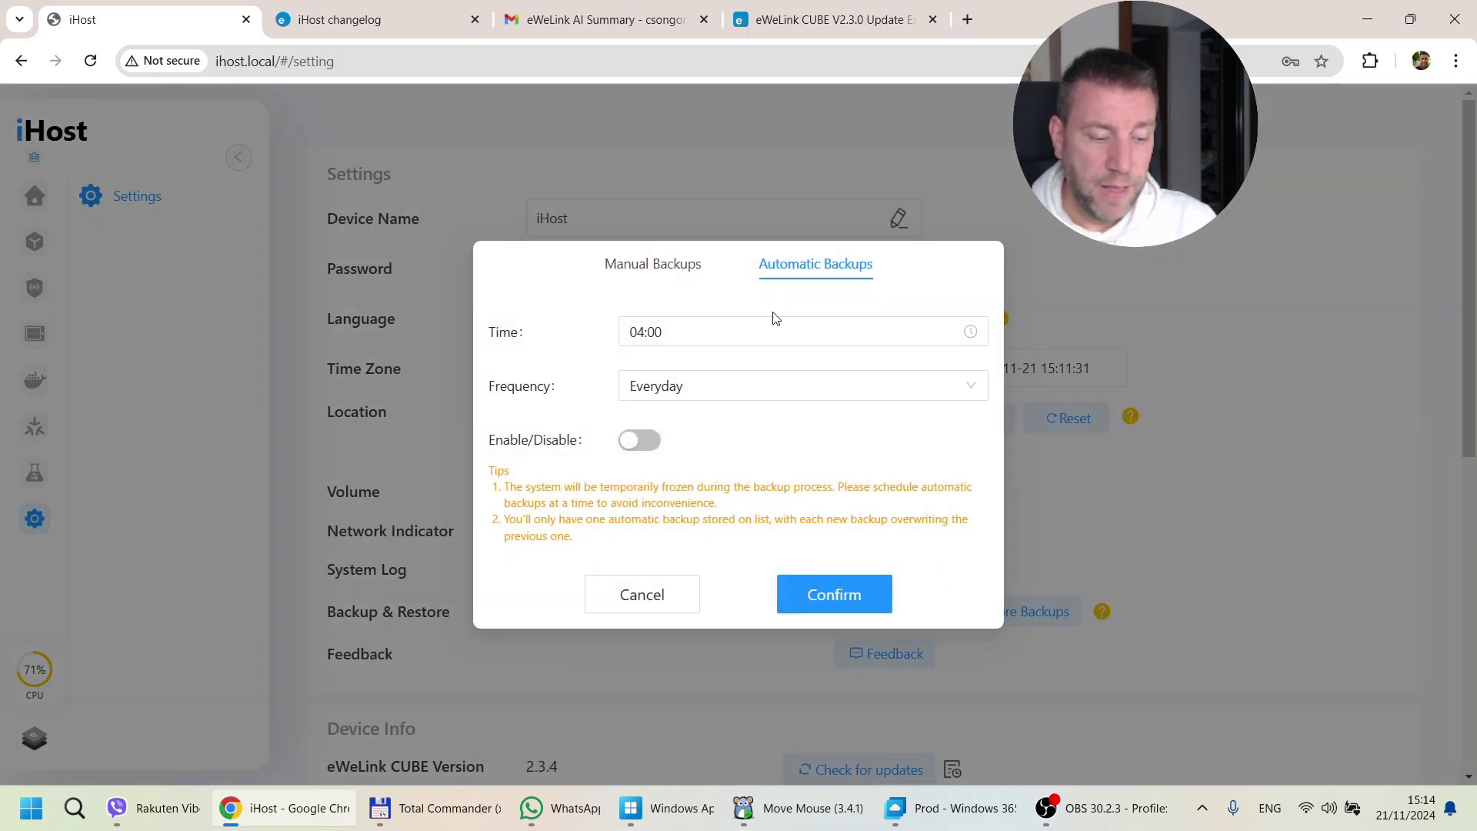
- Open Manual Backups, go through the file name and password fields, and dismiss saved-password suggestions
click(677, 260)
click(650, 377)
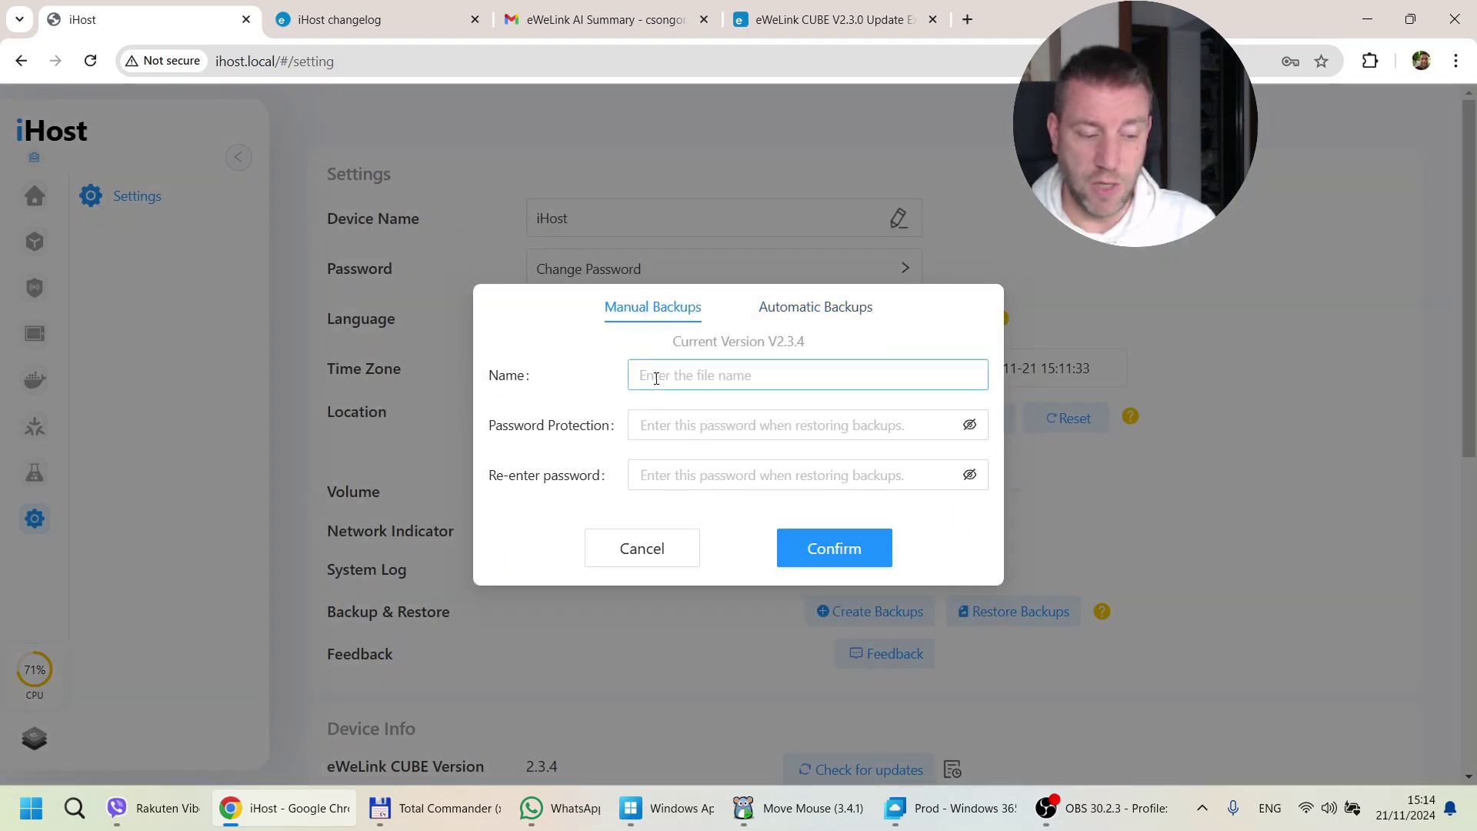
click(654, 424)
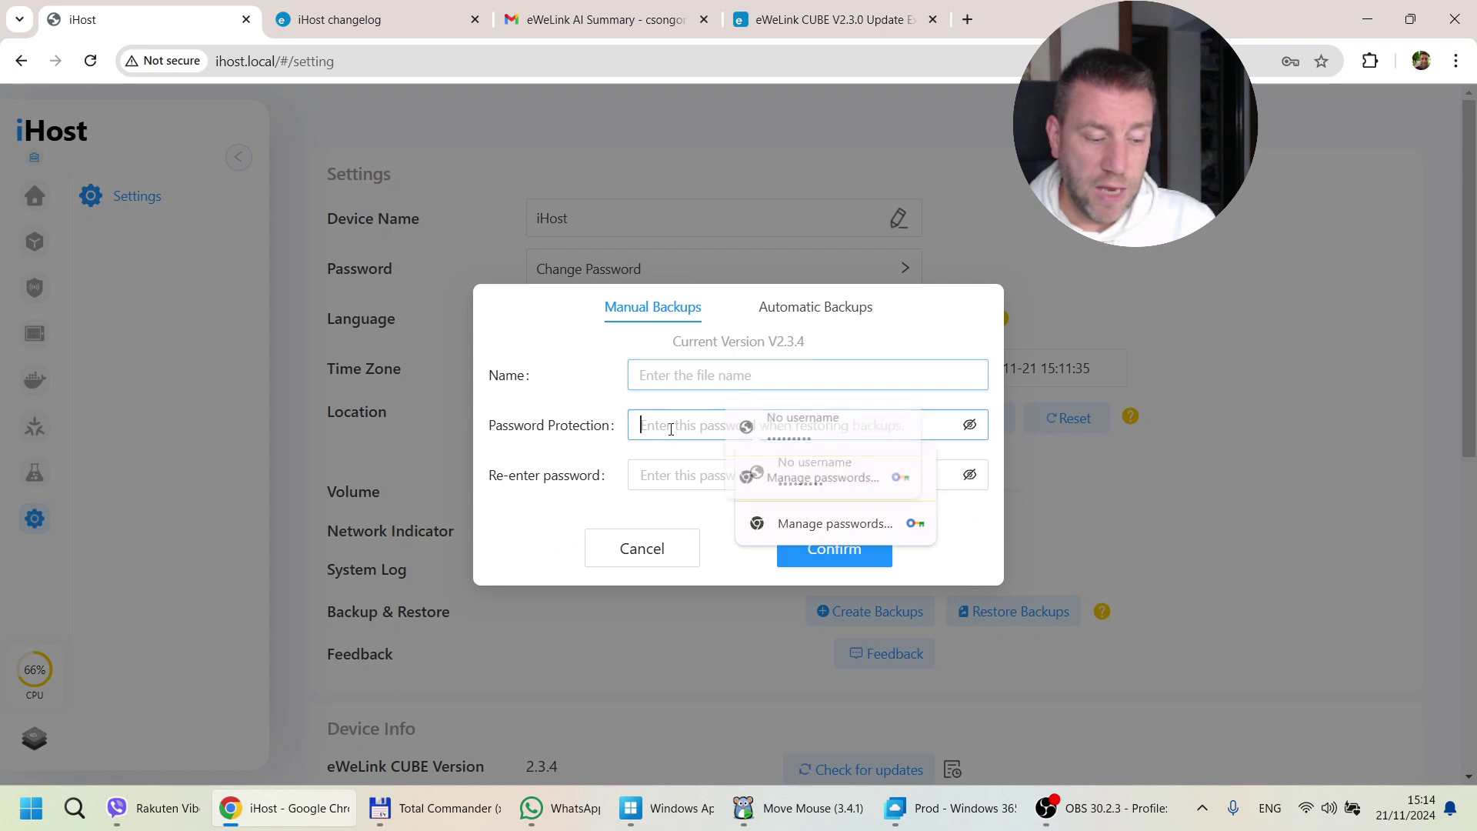
click(660, 476)
click(653, 425)
click(649, 475)
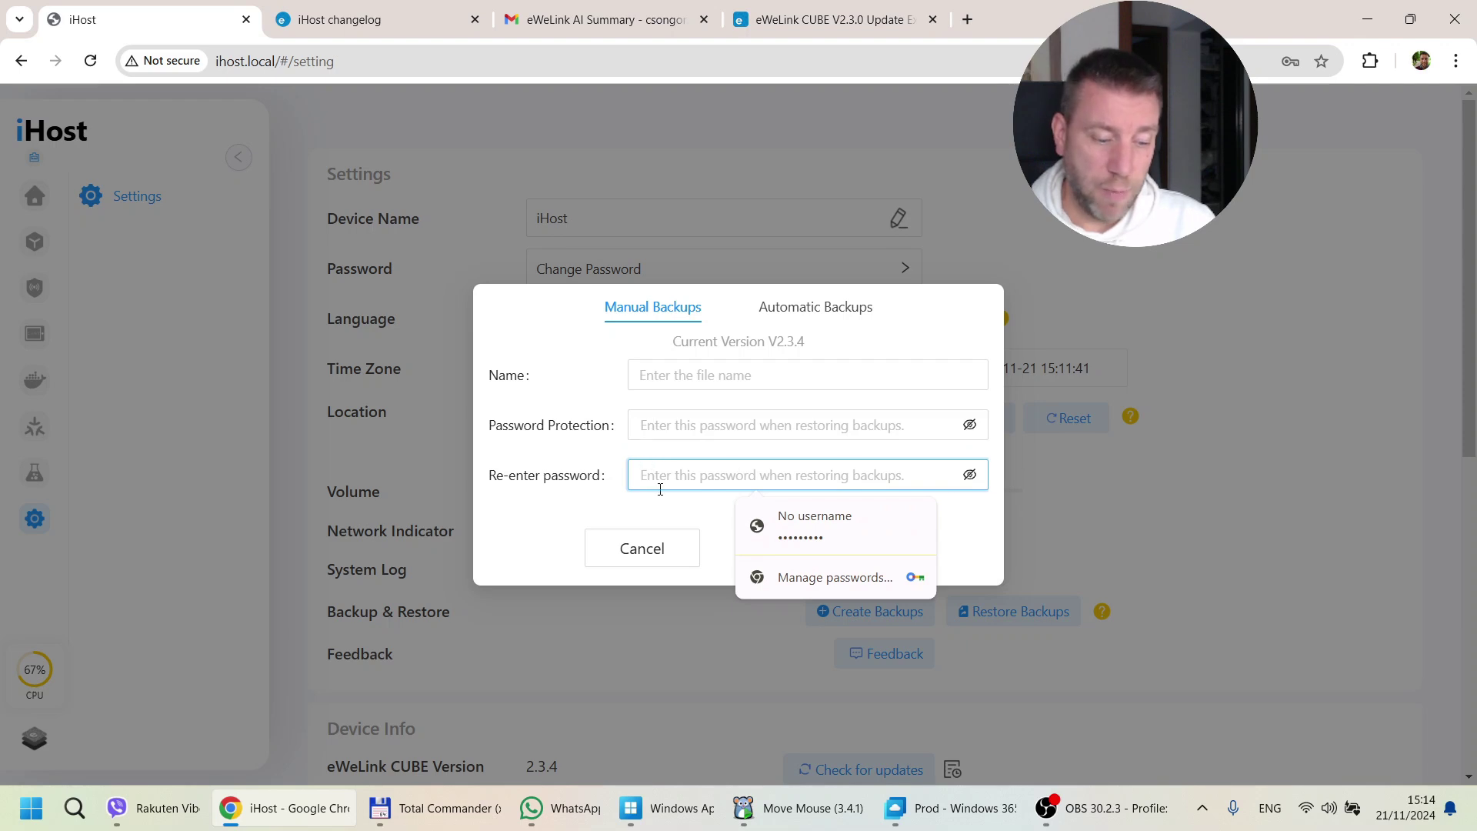
click(720, 523)
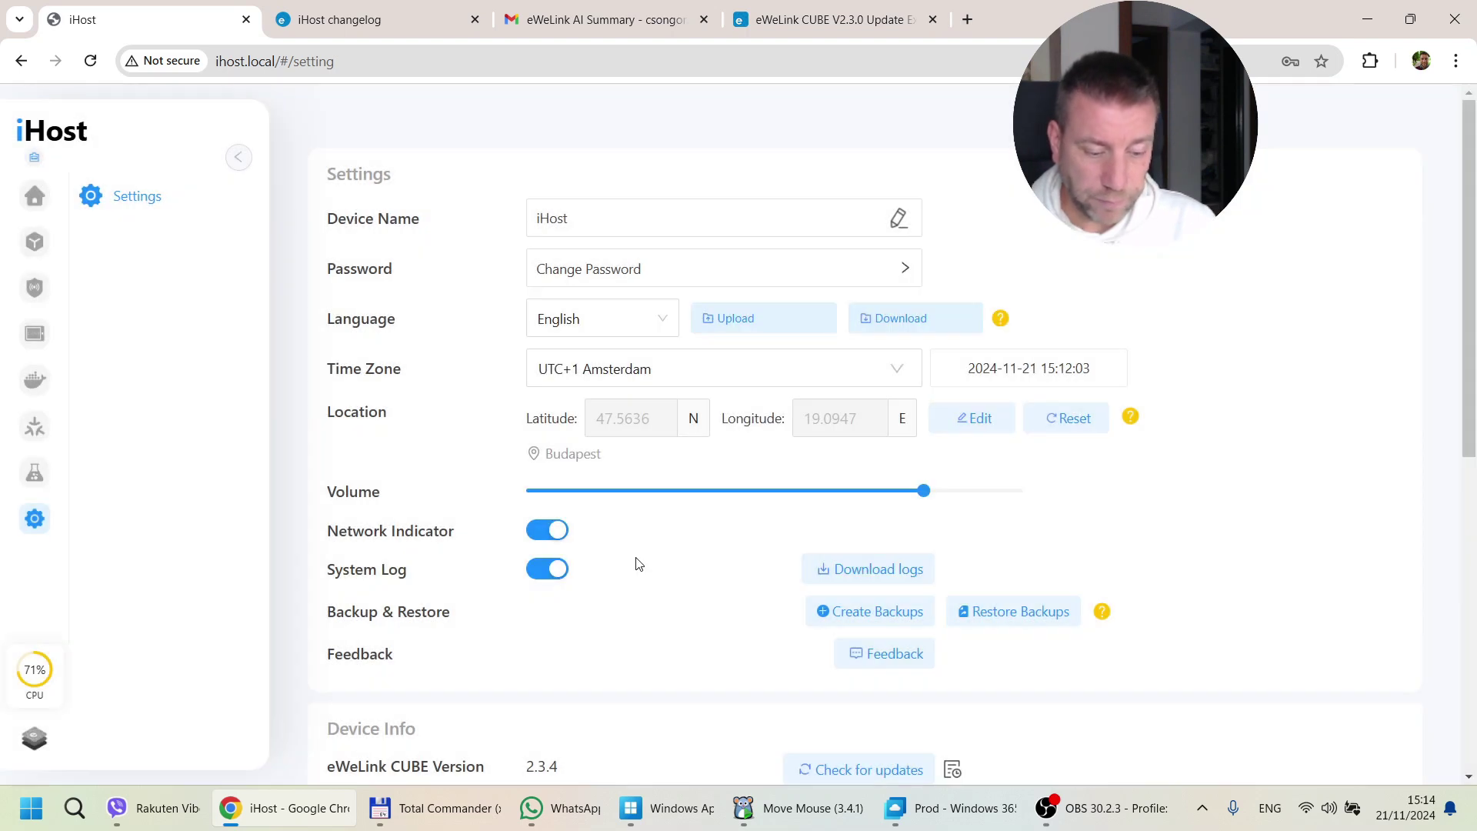
- Open Restore Backups, briefly highlight the firmware rollback warning, and continue to the pre-restore warnings
click(1035, 615)
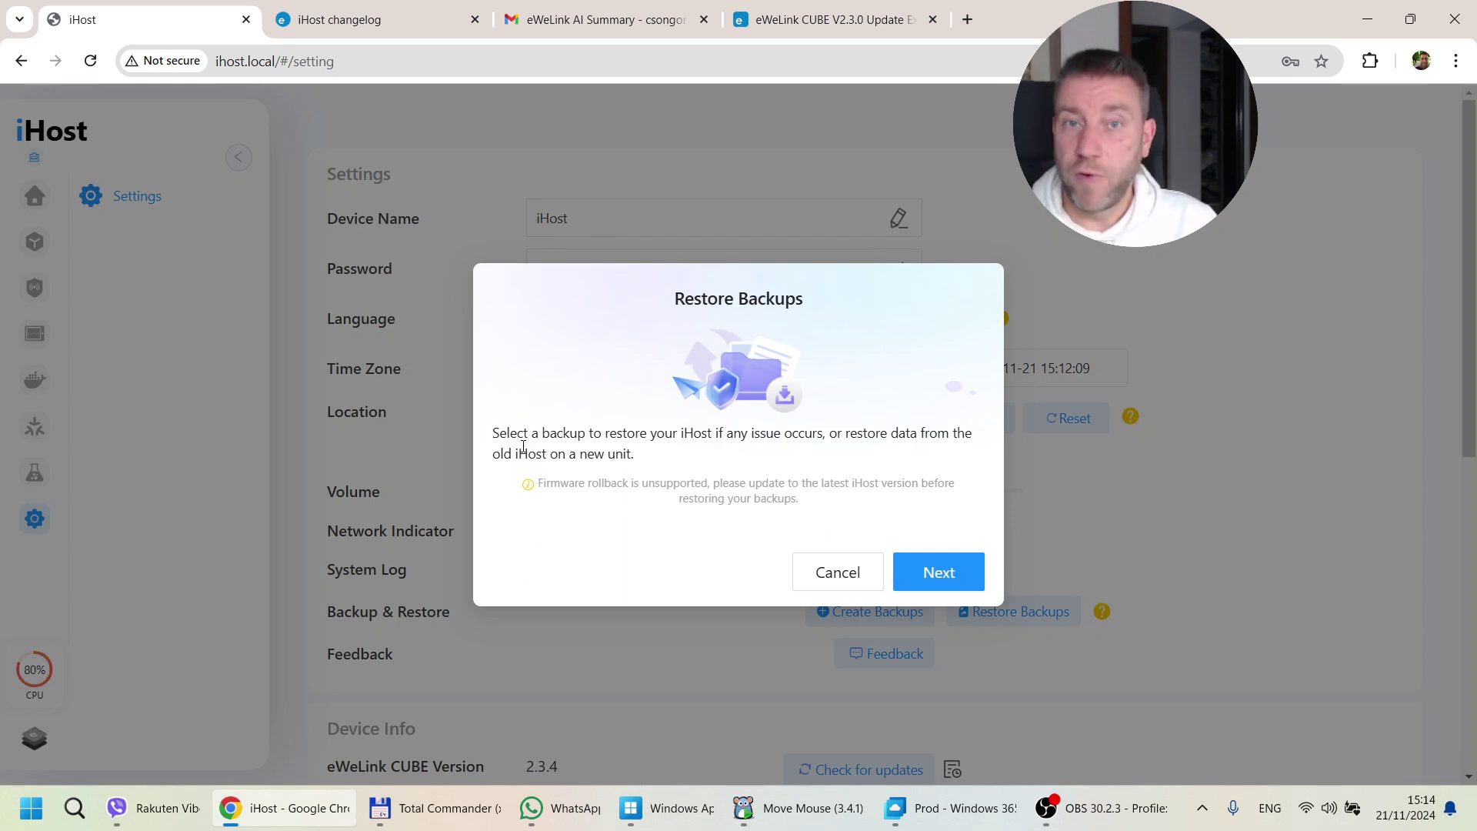
drag(538, 483, 838, 516)
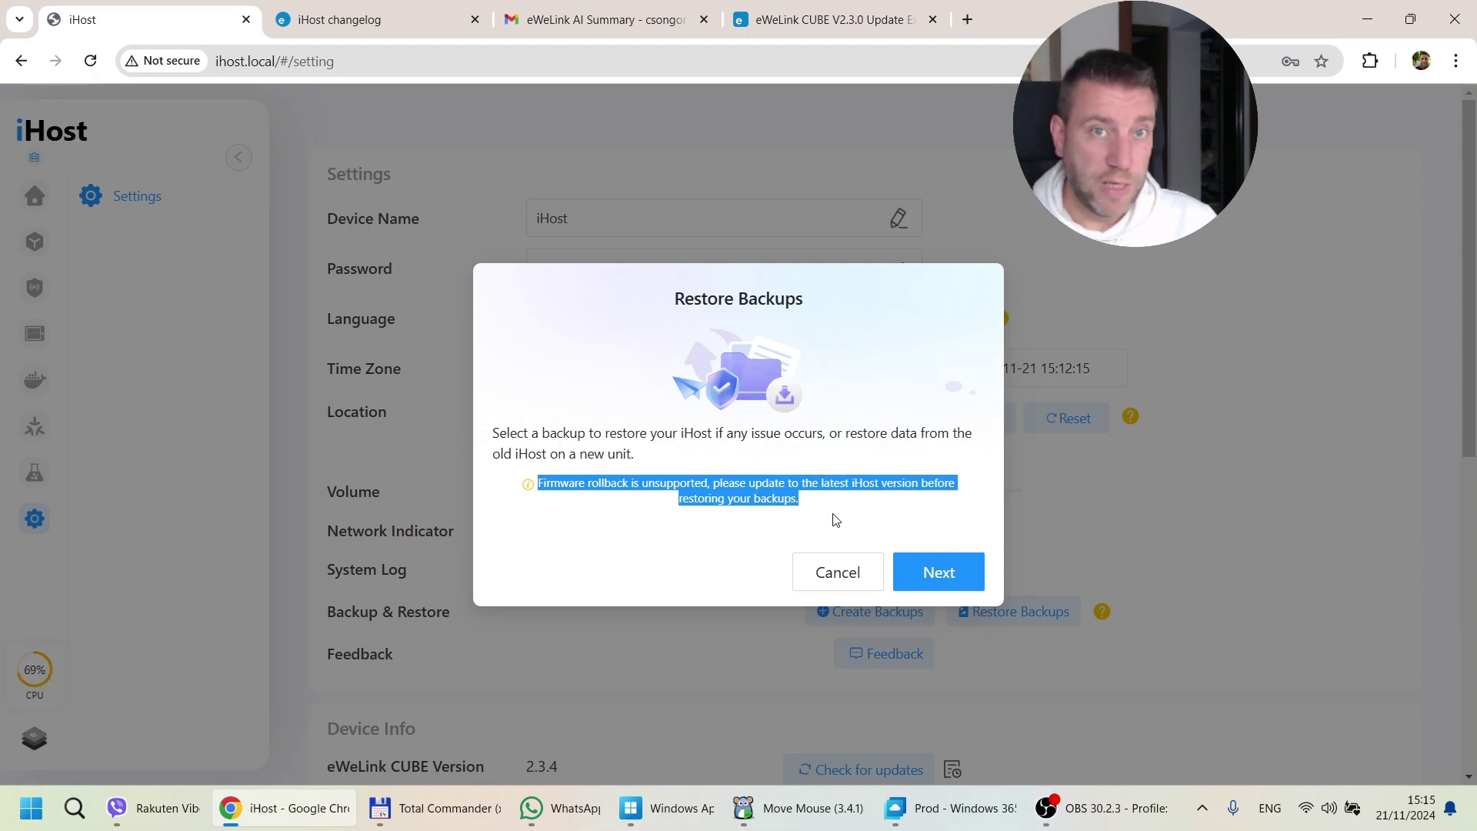
click(833, 516)
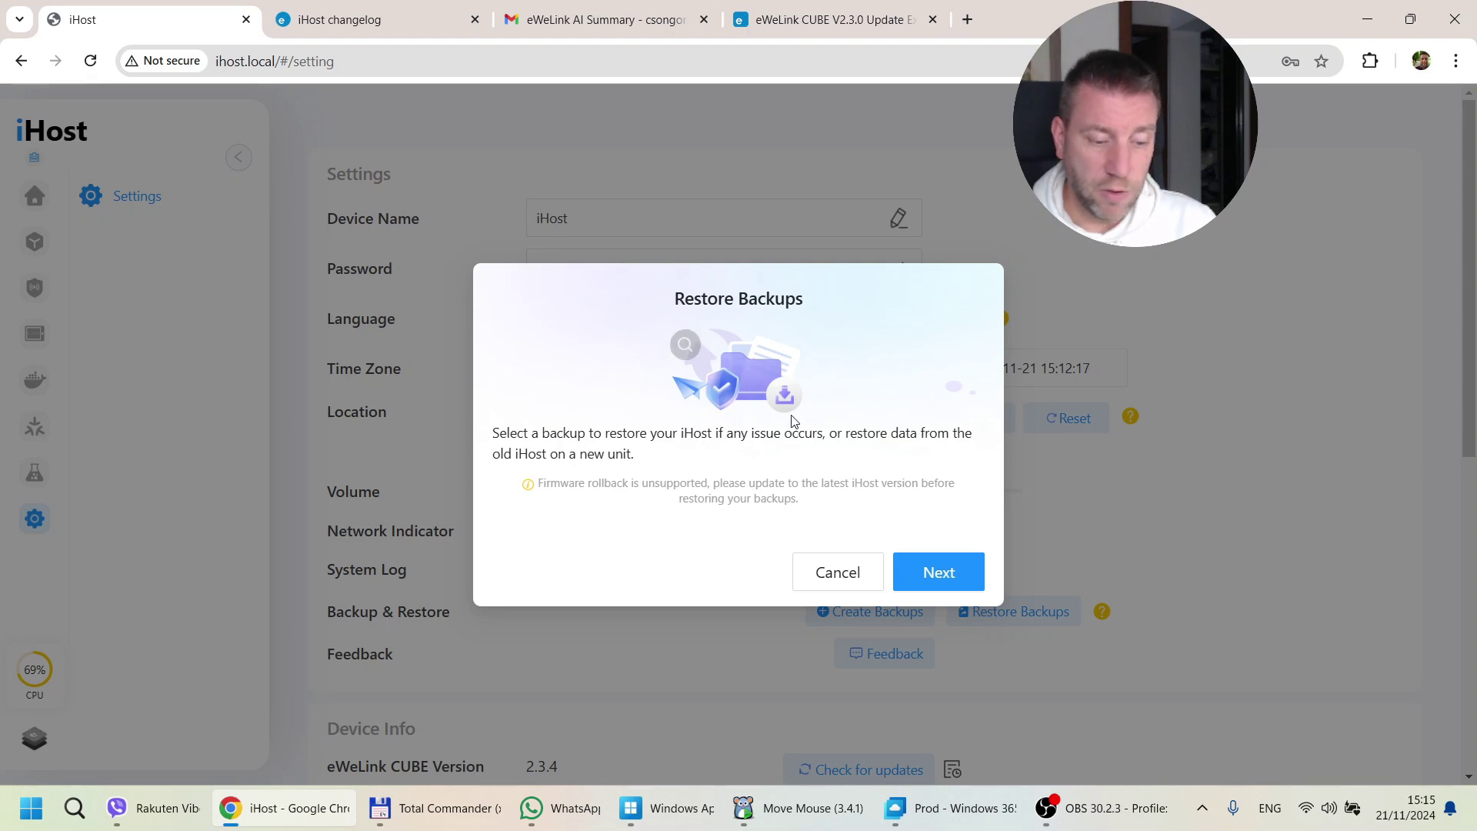
click(938, 573)
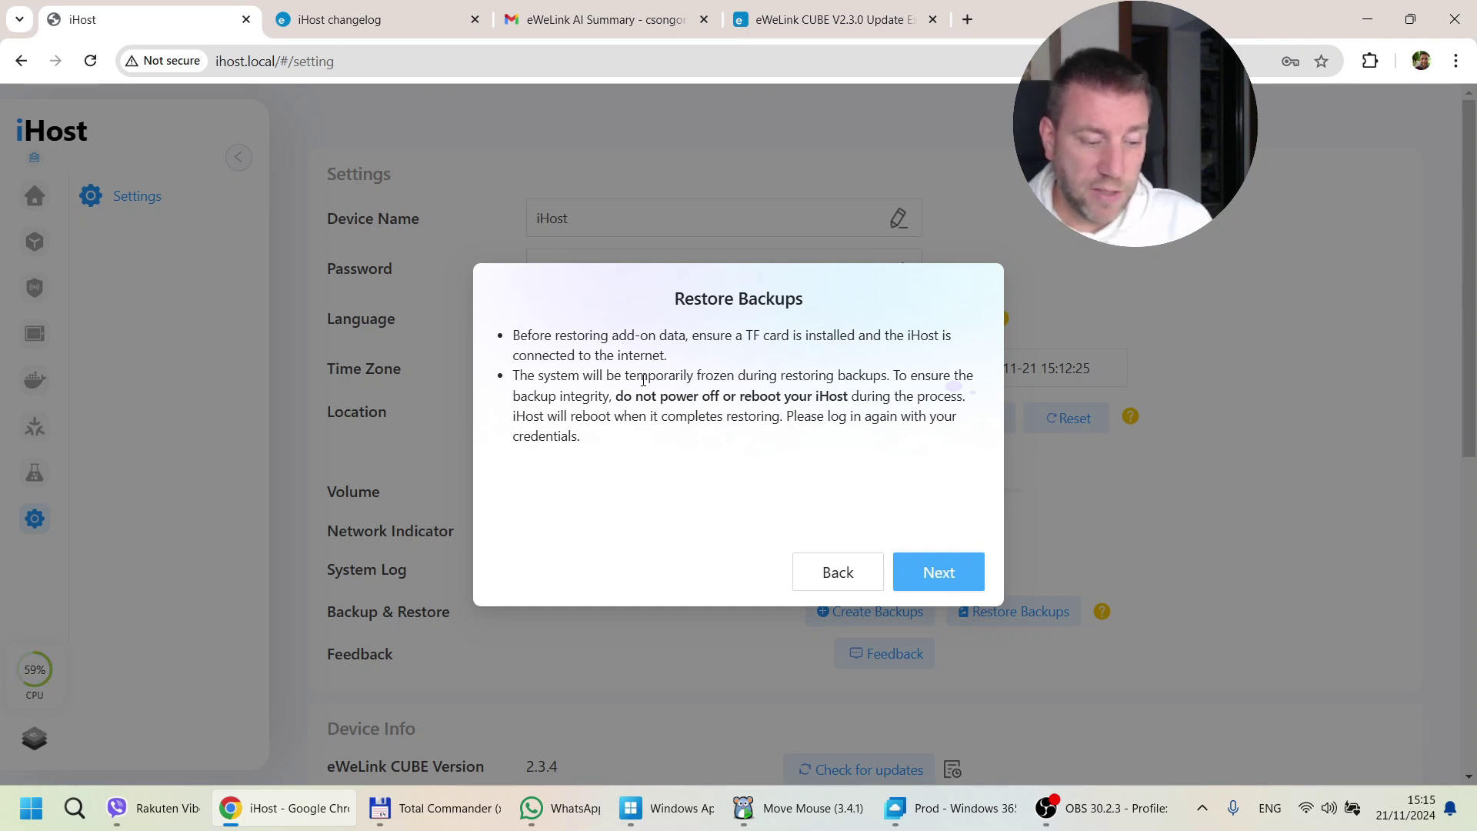
- Reach the final notice, highlight the factory reset reminder, and acknowledge to list the stored backups
click(939, 577)
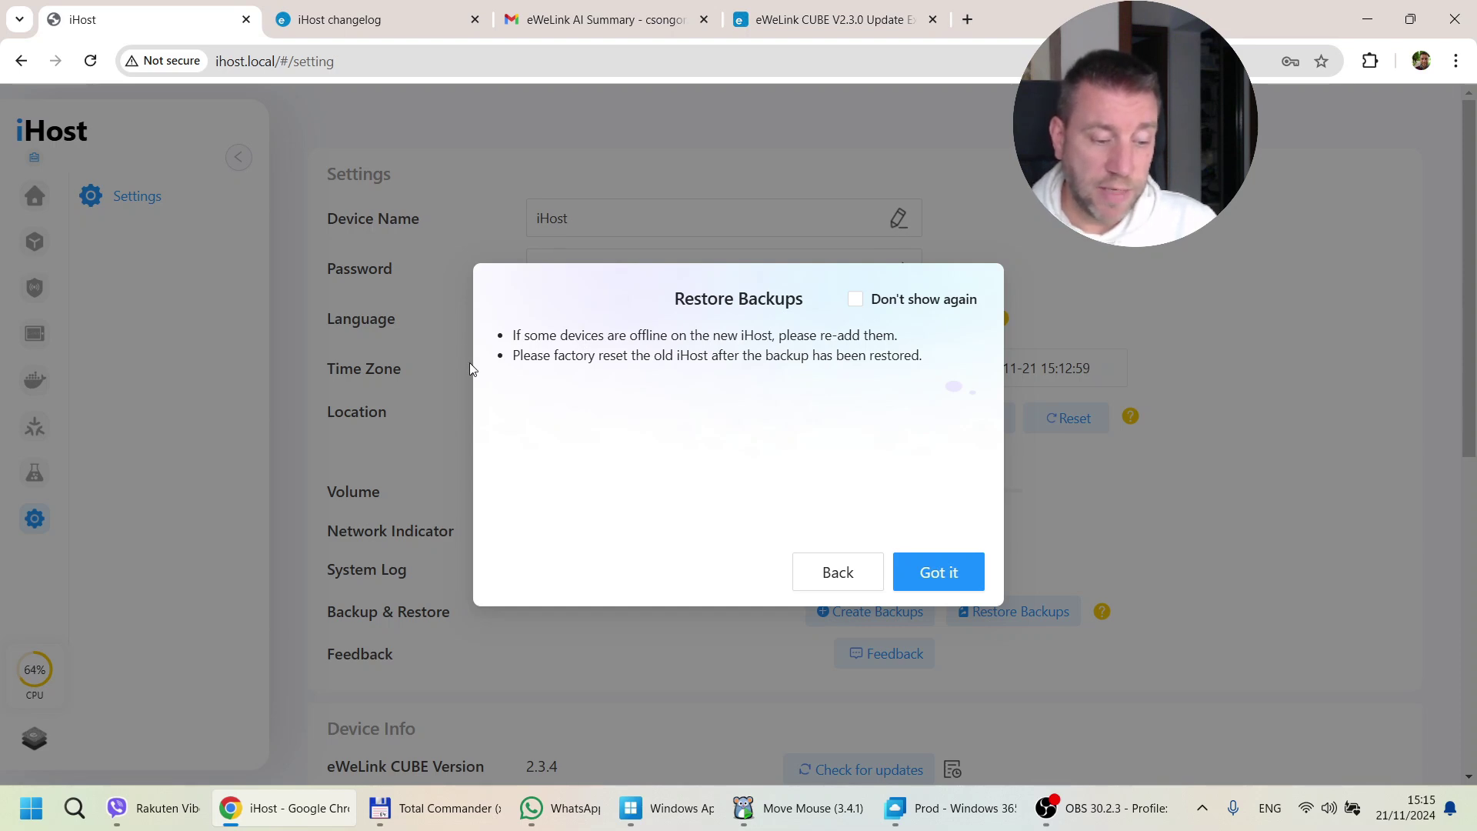
drag(515, 358, 928, 362)
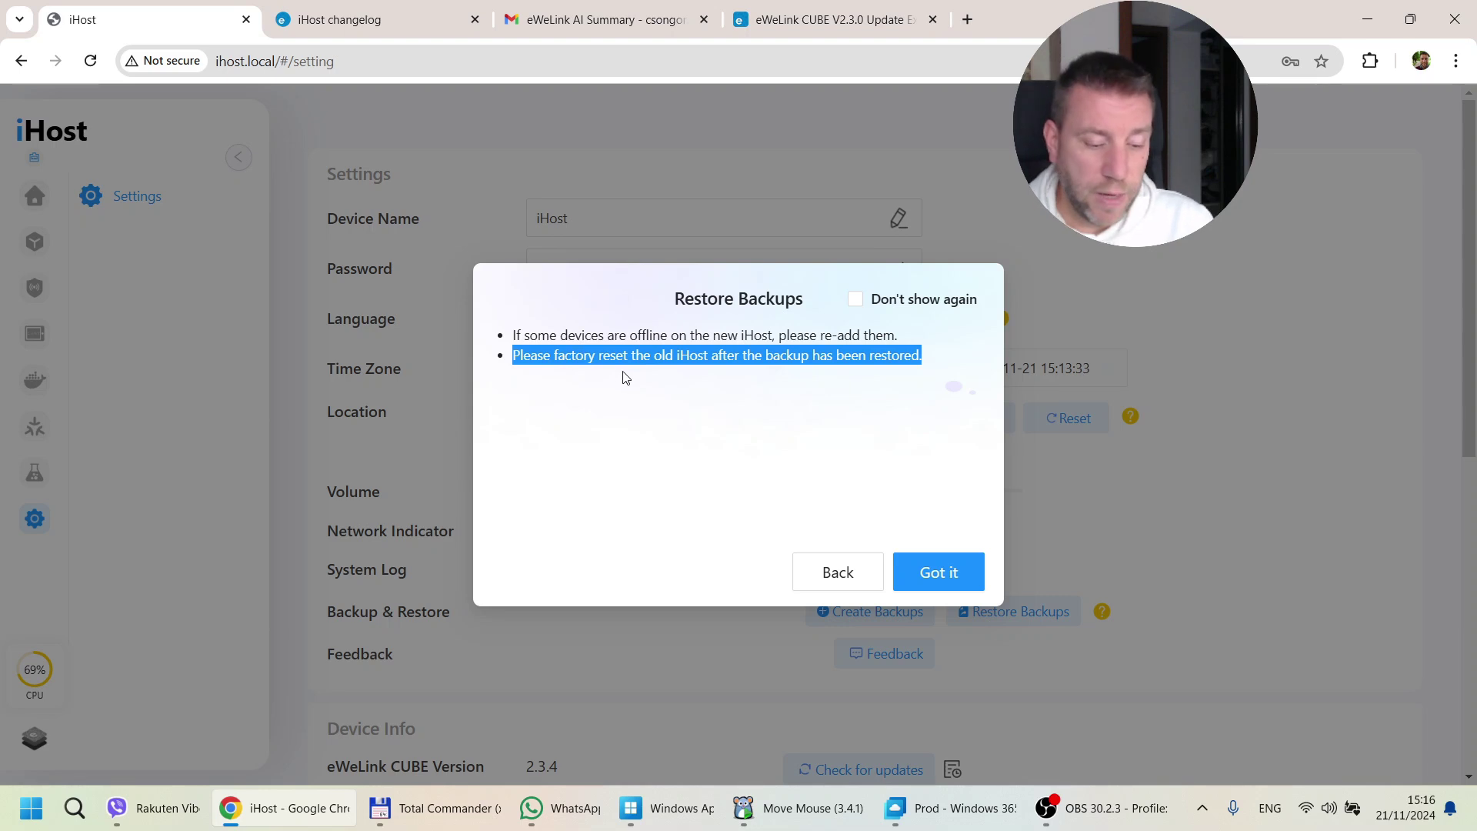
click(936, 572)
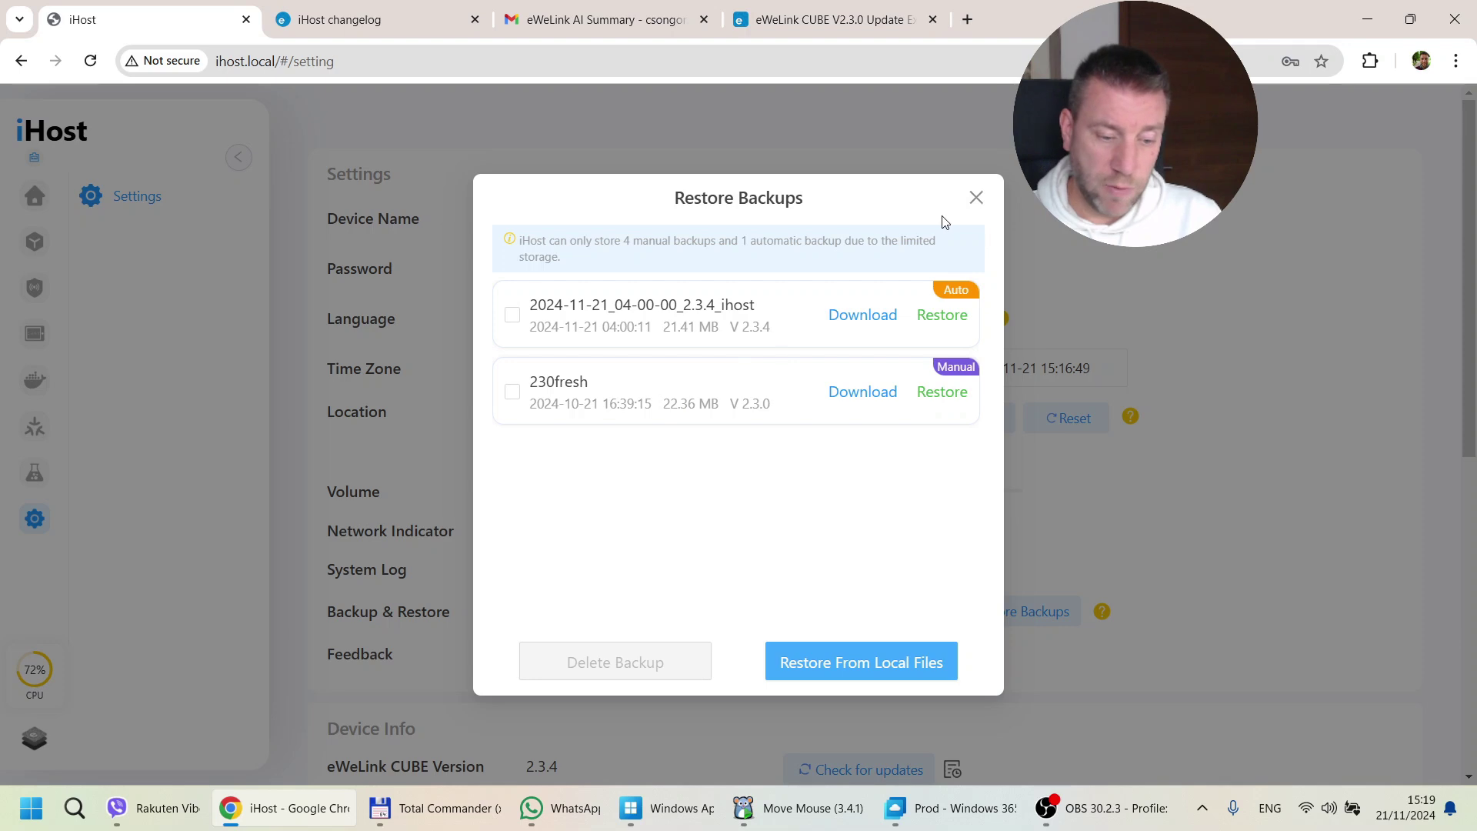
- Close the Restore Backups list showing the 2024-11-21 automatic and 230fresh backups
click(976, 198)
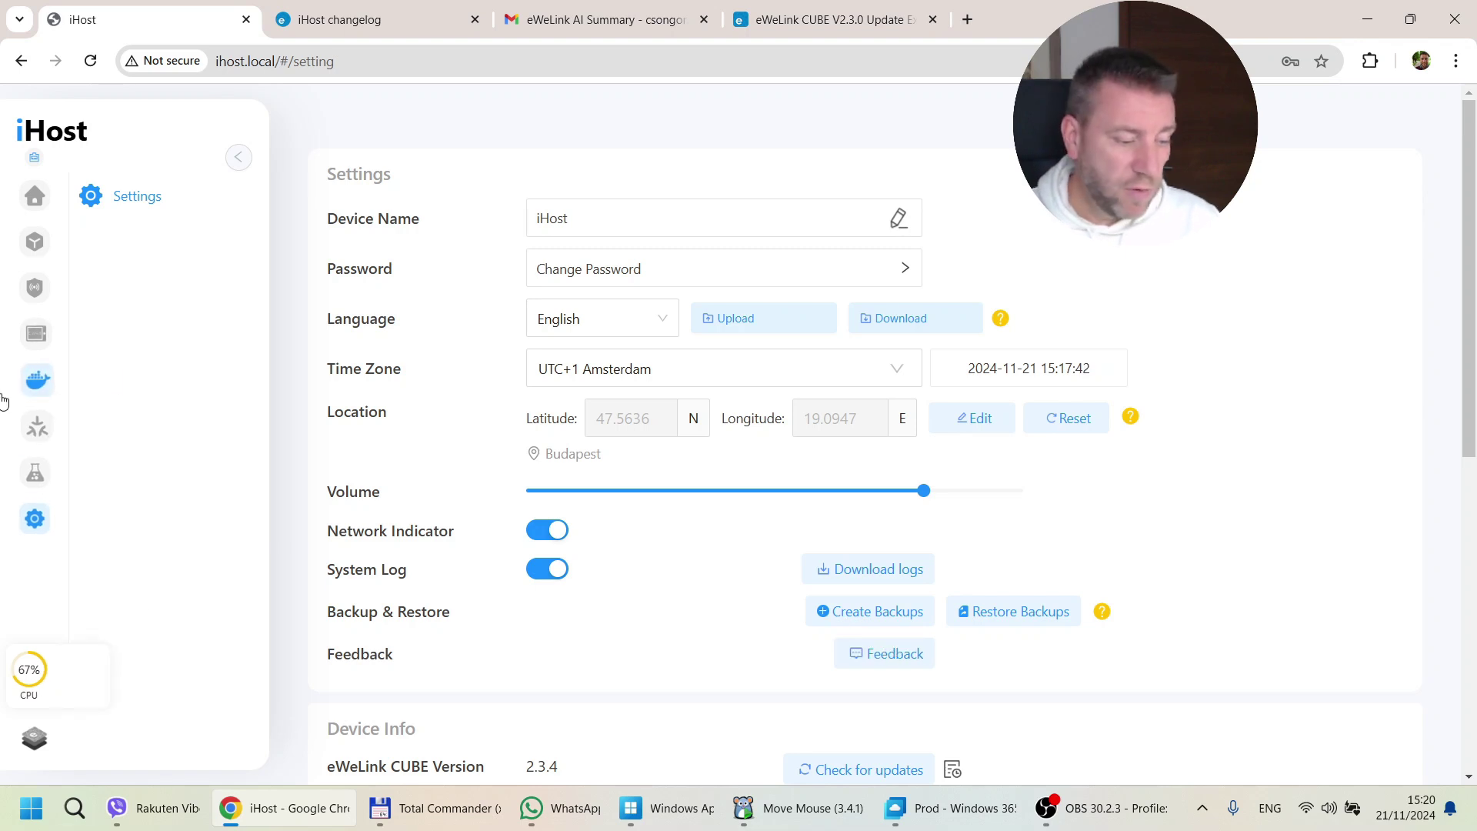
- Open the Matter Bridge pairing page, then switch to the V2.3.0 Update Explainer forum post
click(42, 431)
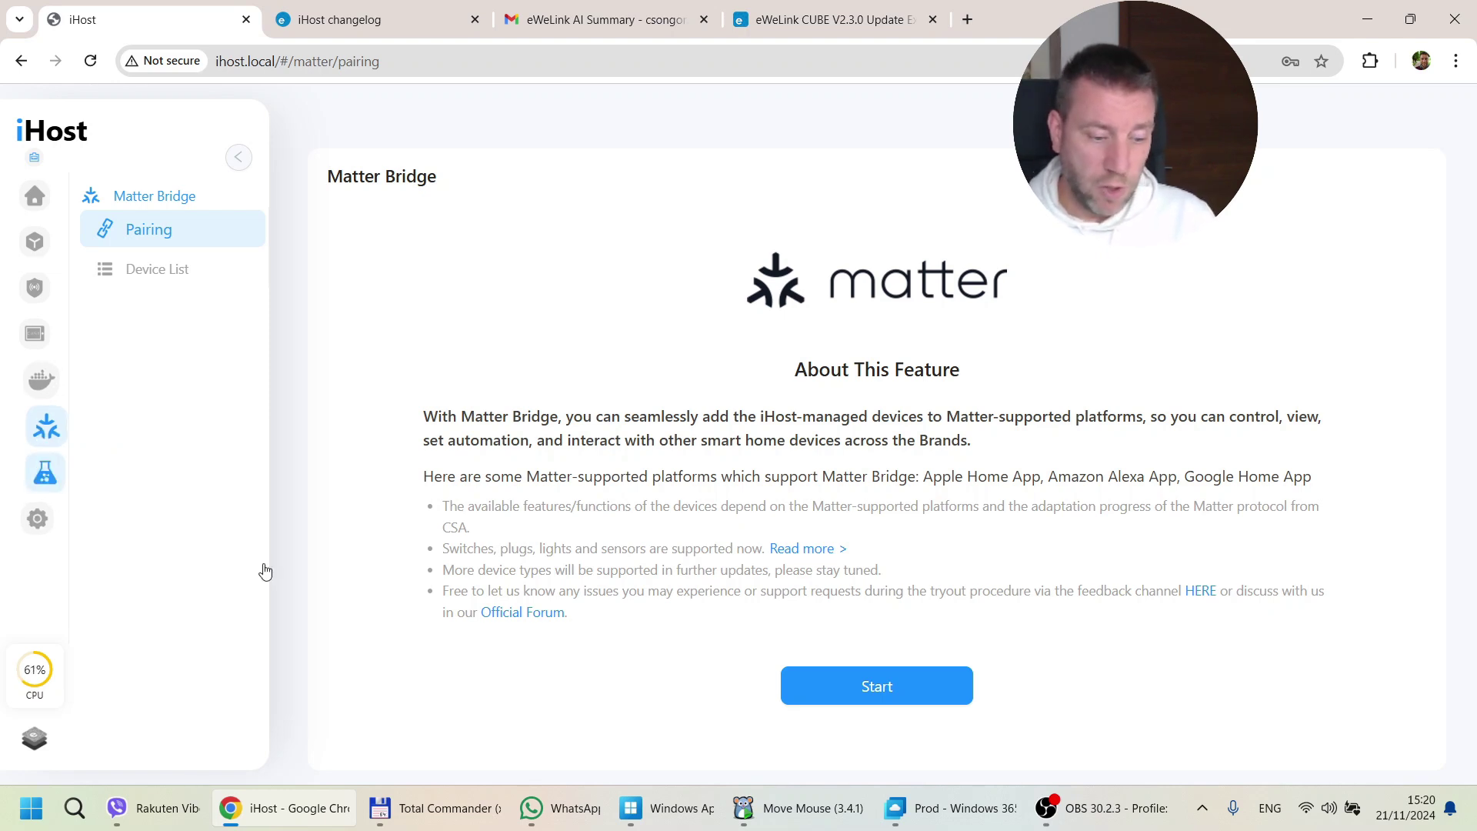
click(847, 17)
- Enlarge the eWeLink CUBE Matter Compatibility table screenshot in the Matter Hub section
scroll(454, 552, down, 10)
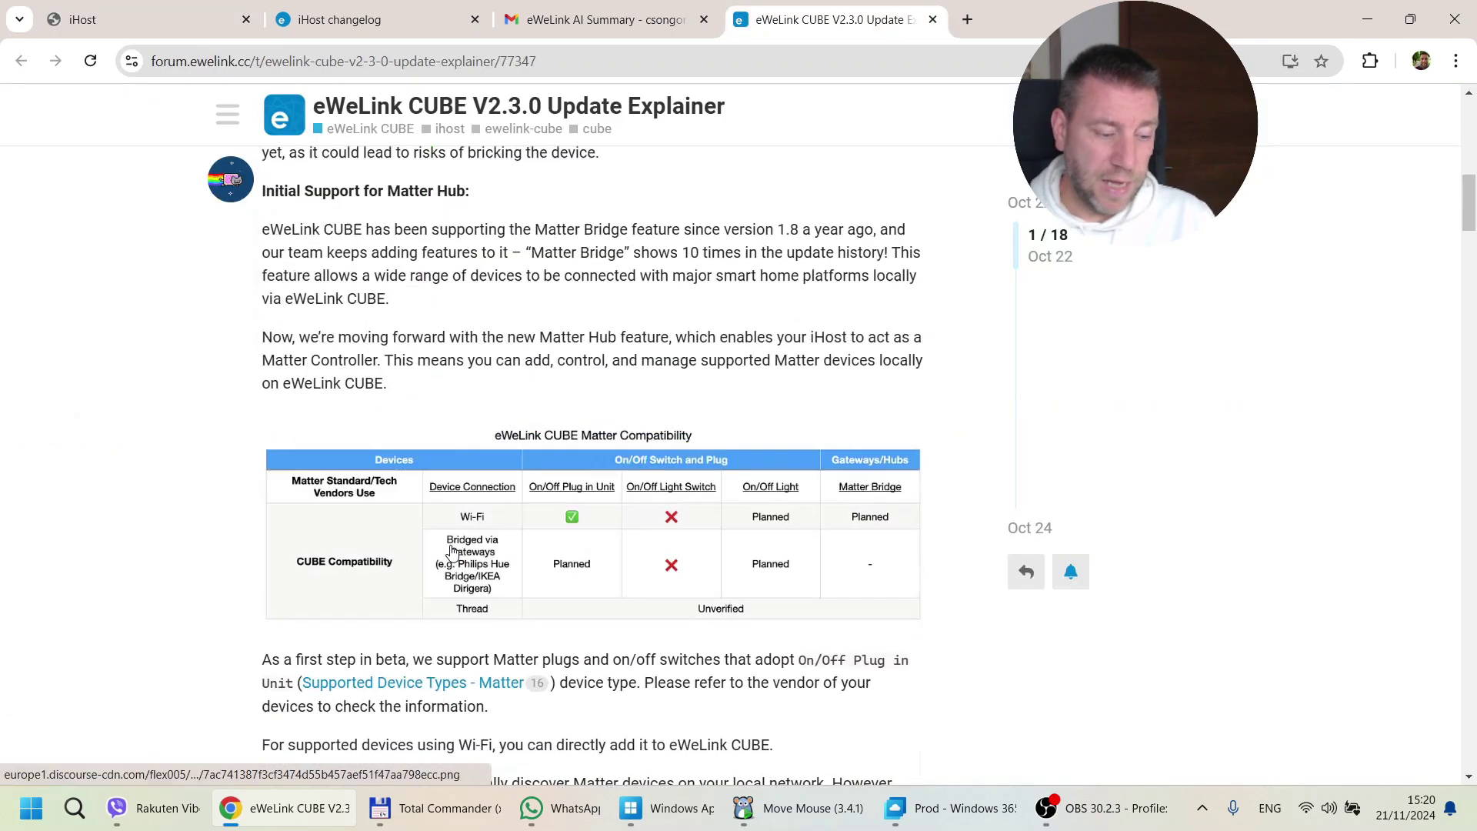
scroll(453, 551, up, 4)
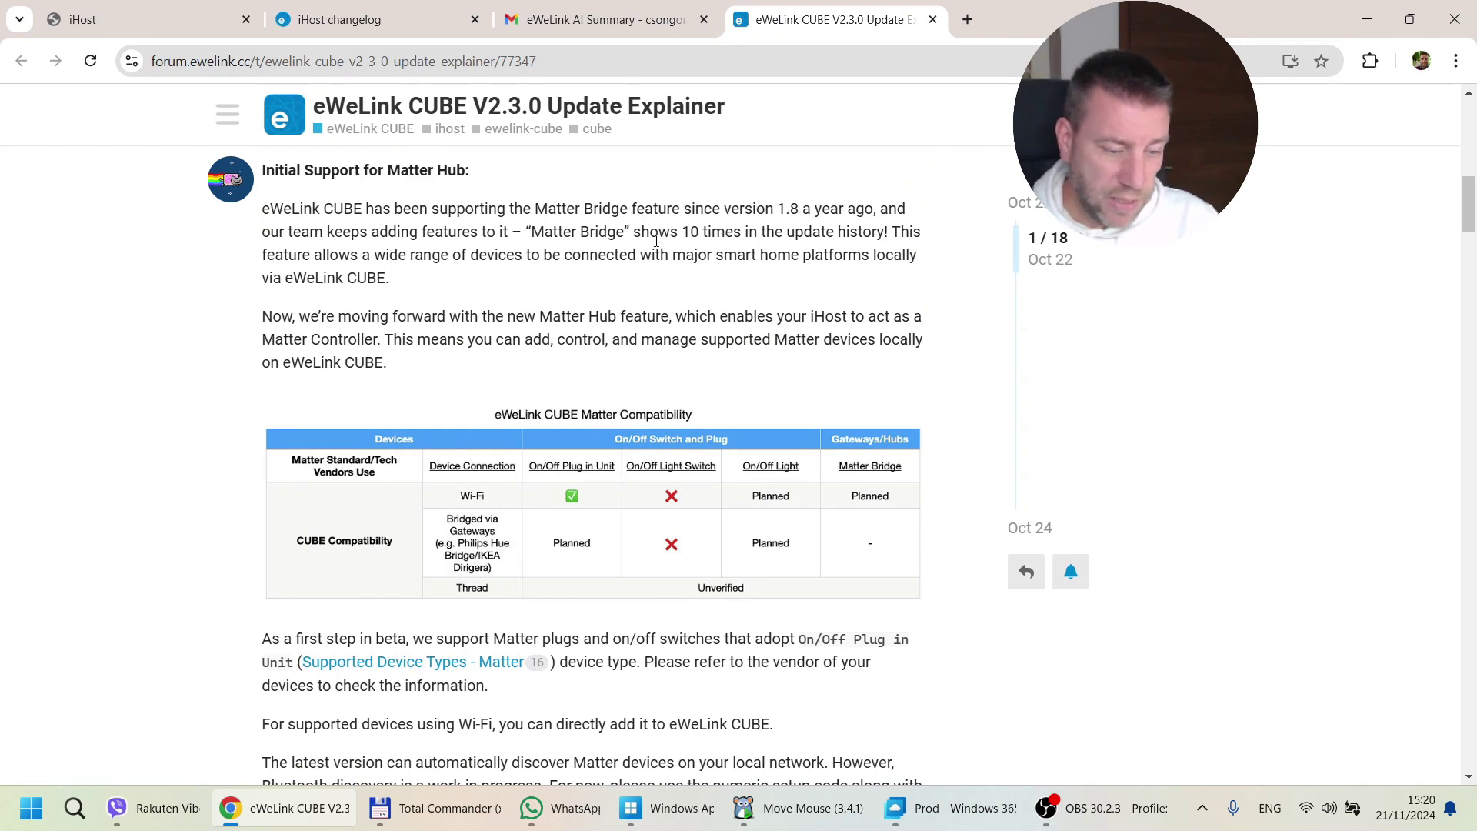
click(652, 457)
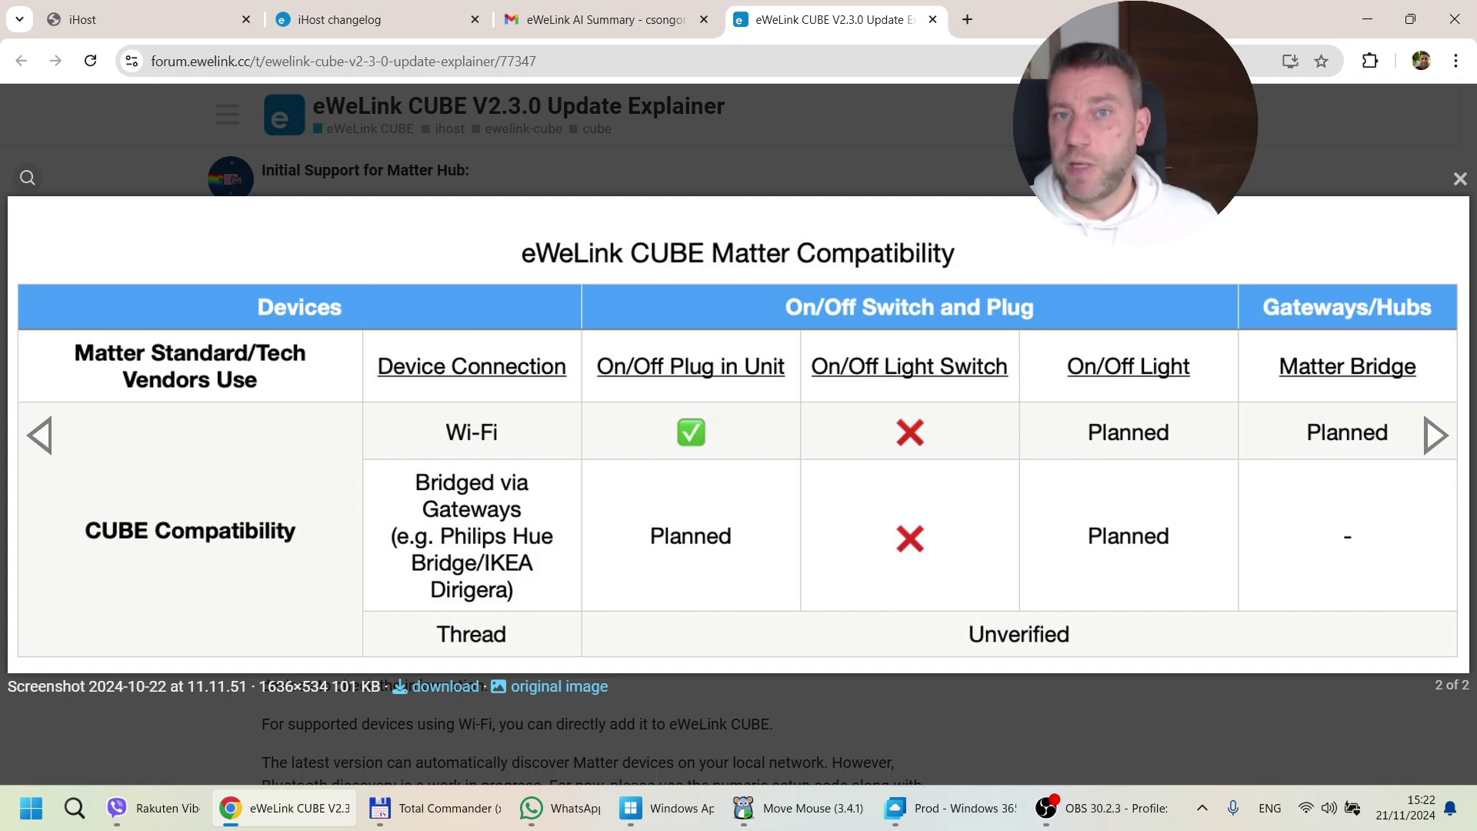
- Close the enlarged table image and return to the Zigbee2CUBE Exits Beta section of the post
key(Escape)
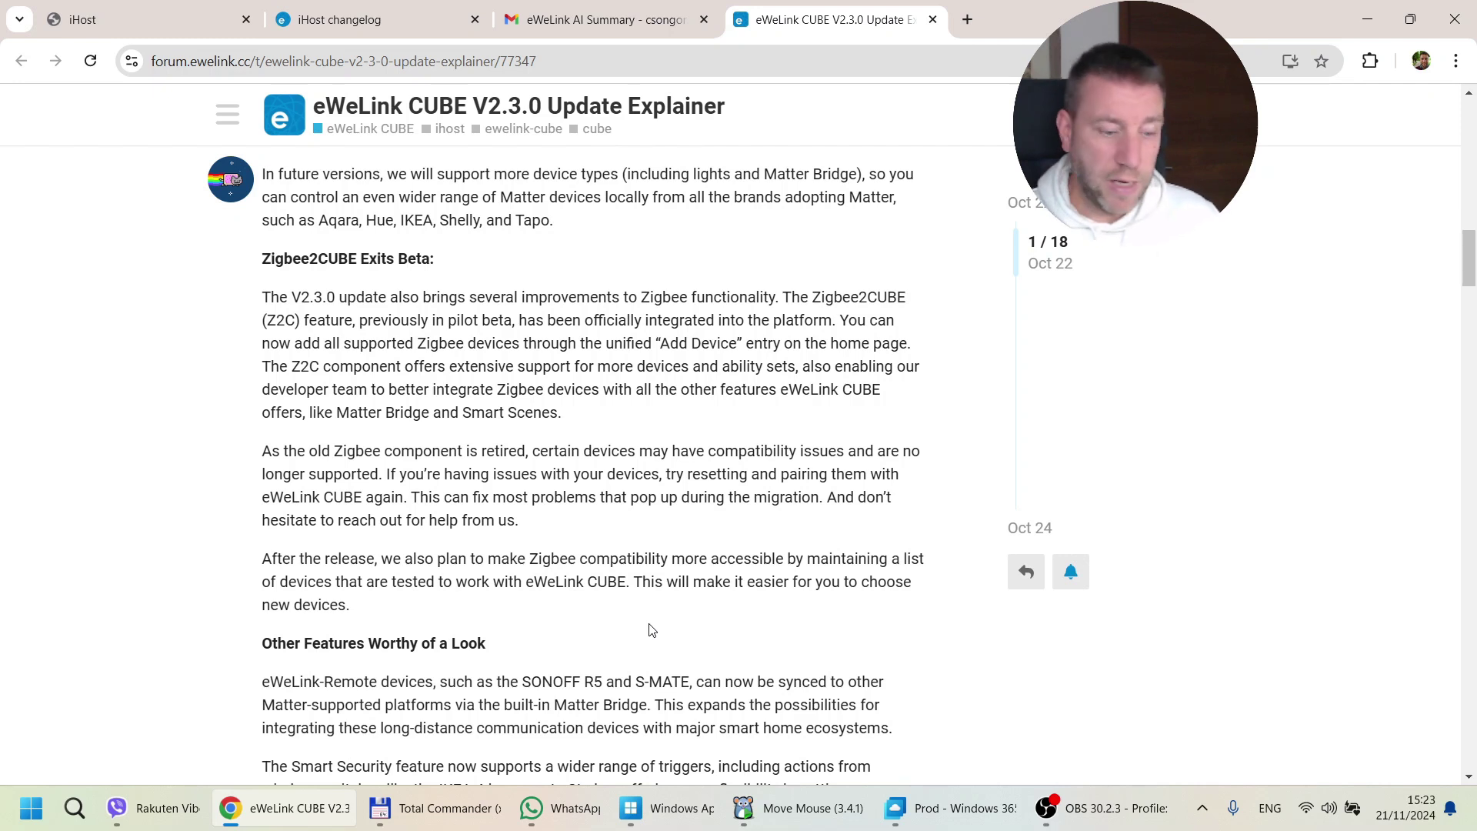
- Scroll past Homebridge compatibility to the 'Last but not least' section and the related topic links
scroll(701, 578, down, 3)
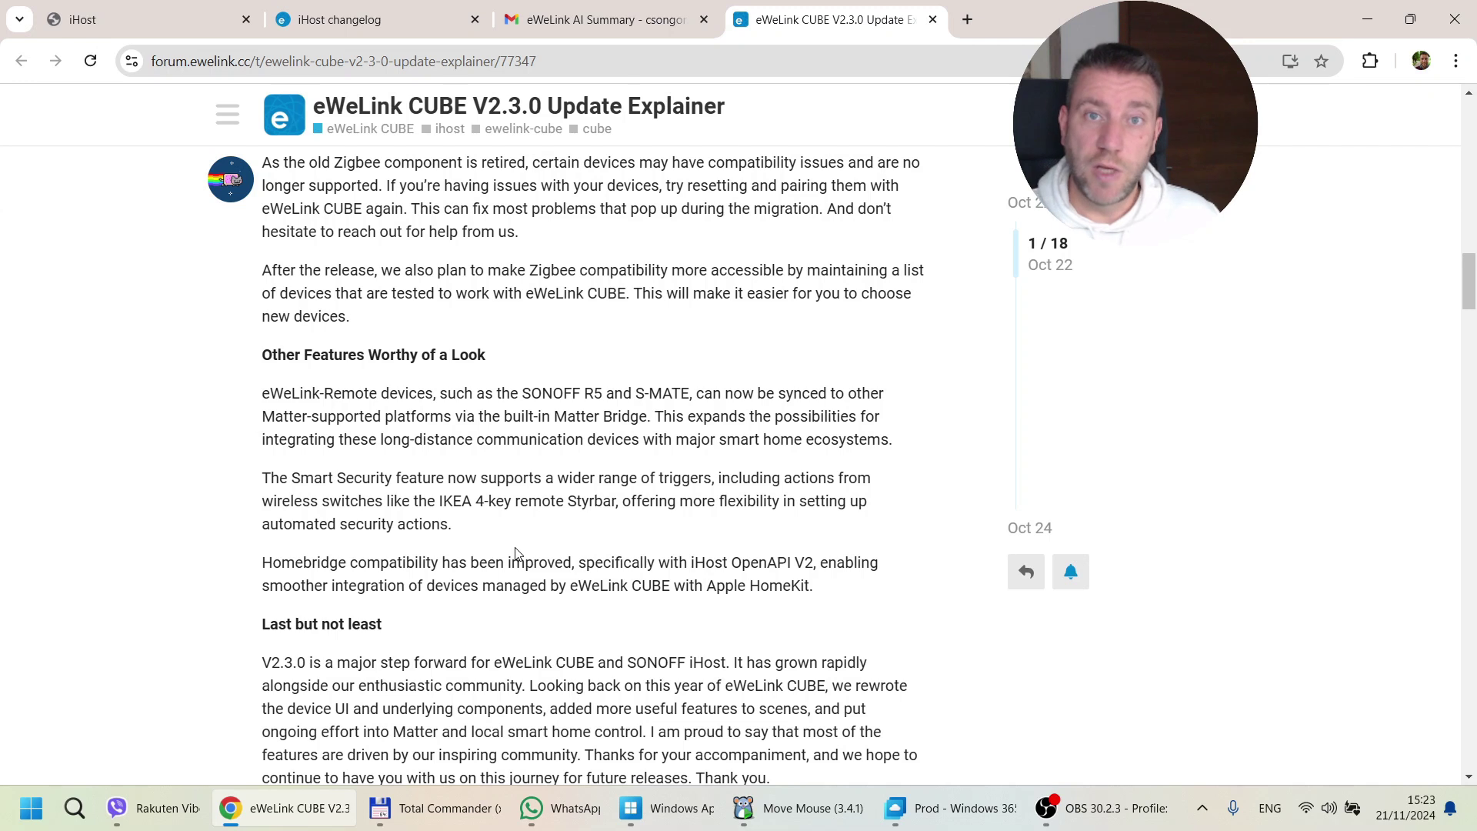
scroll(520, 554, down, 2)
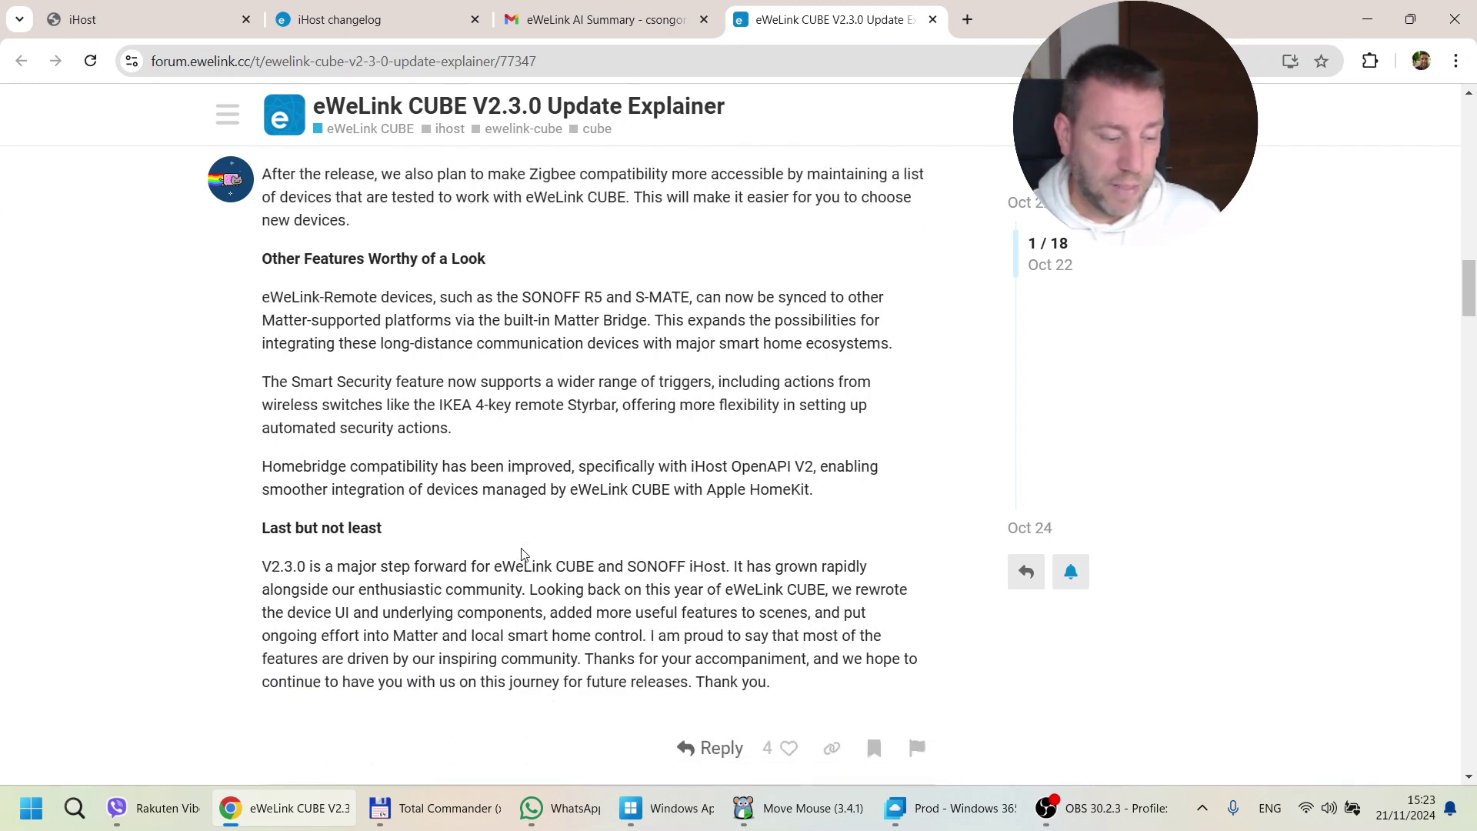